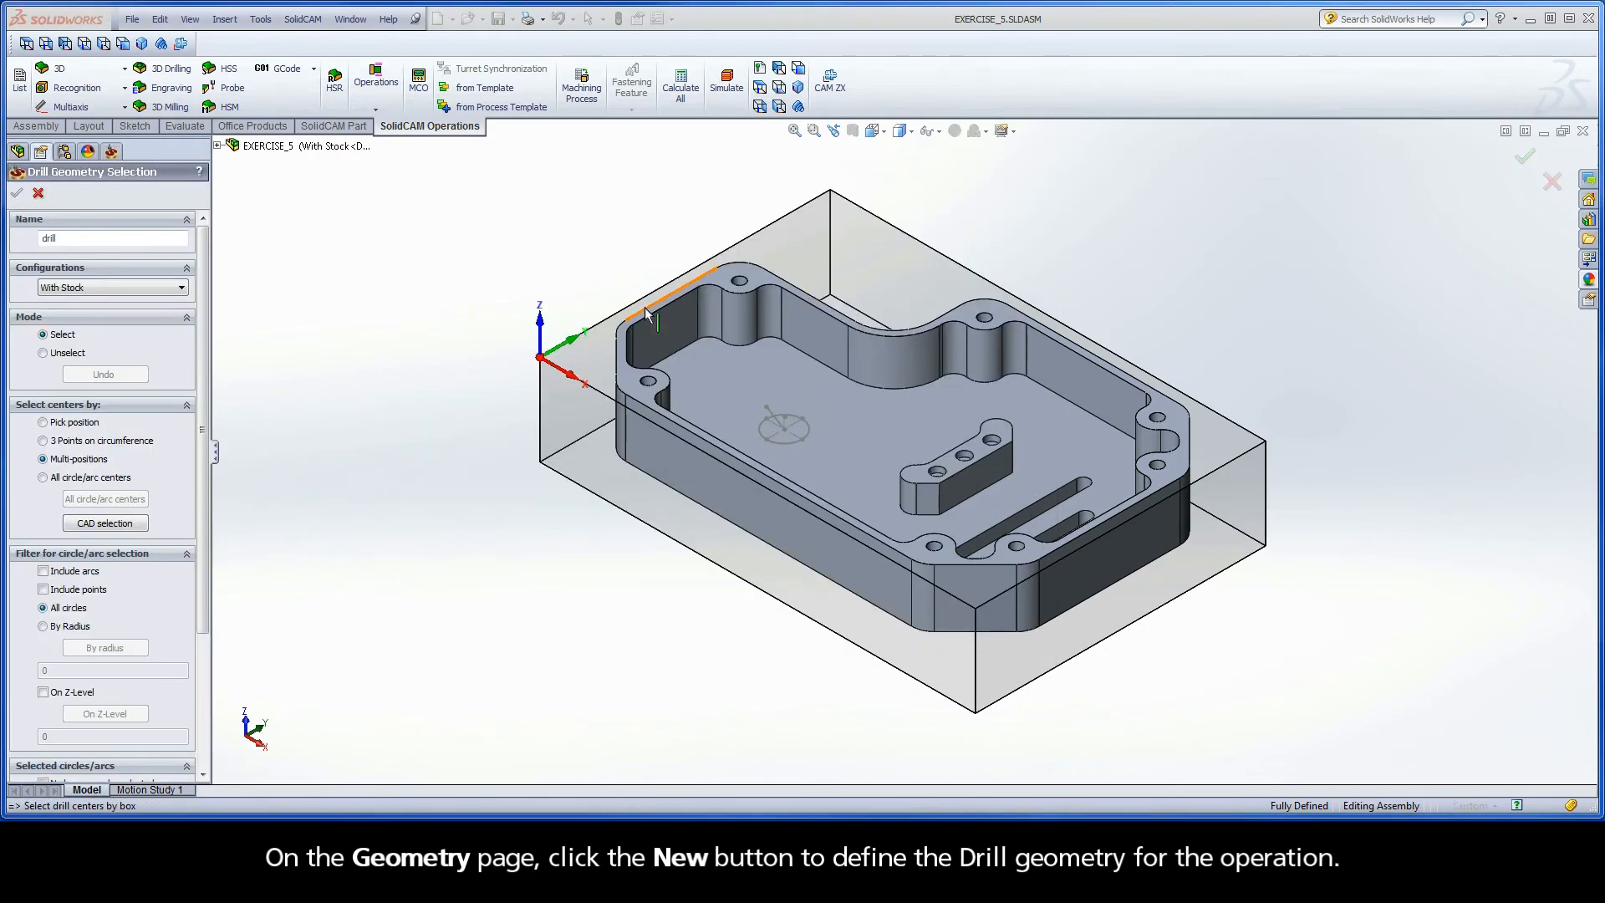
Define the drill geometry by picking the centre point of the circular sketch on the main pocket floor, using Pick position
left_click(43, 422)
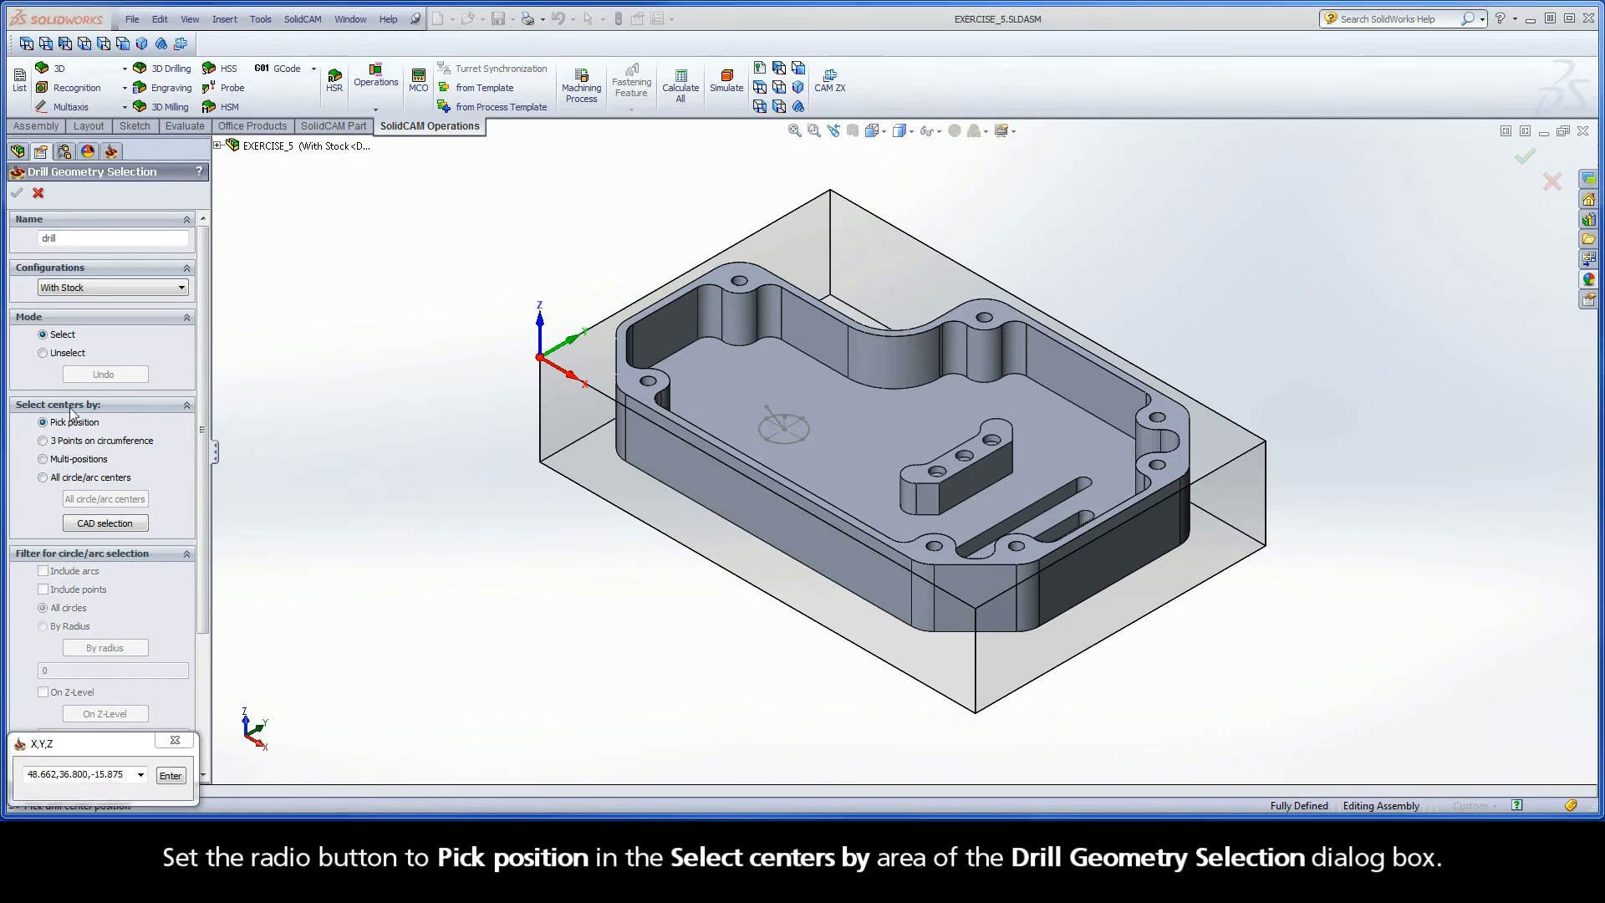
right_click(283, 285)
left_click(291, 428)
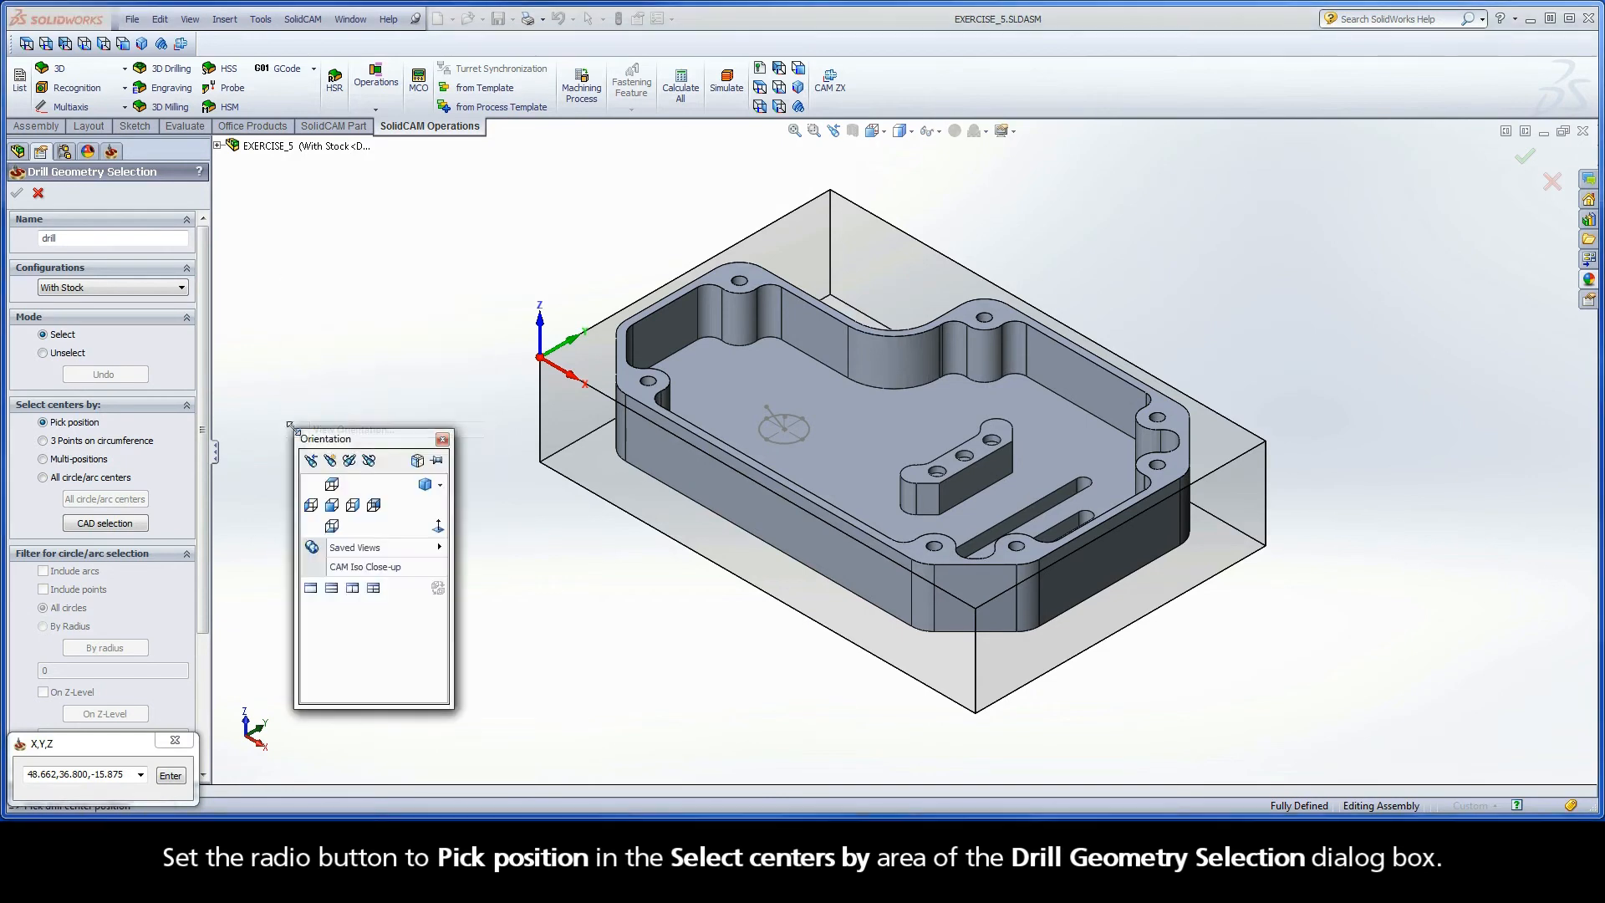
left_click(335, 567)
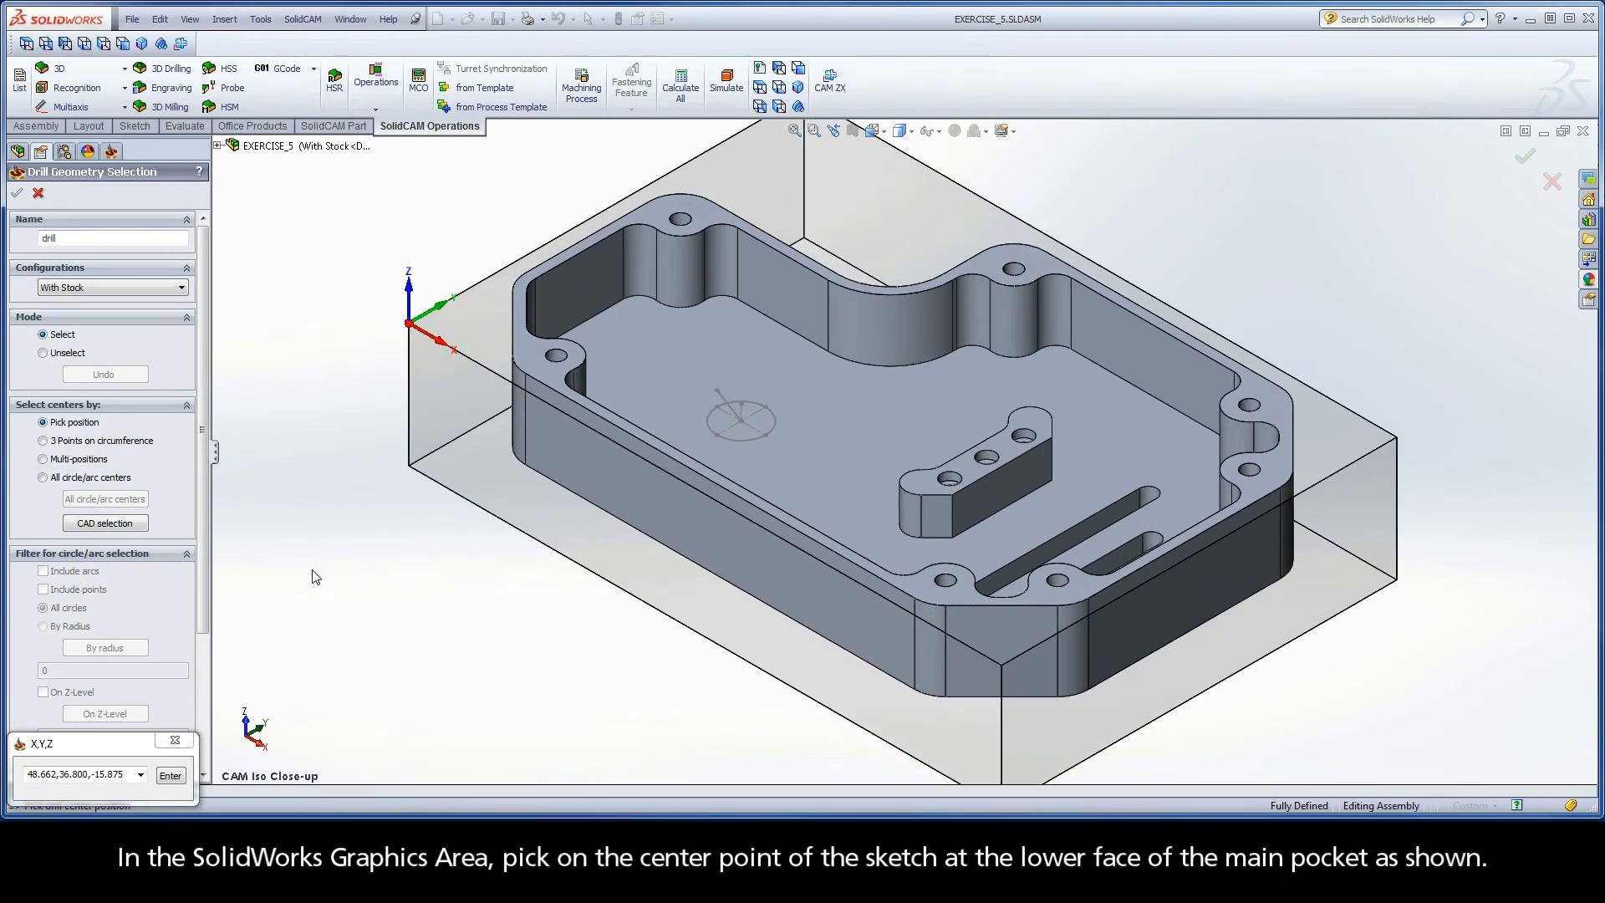
left_click(740, 423)
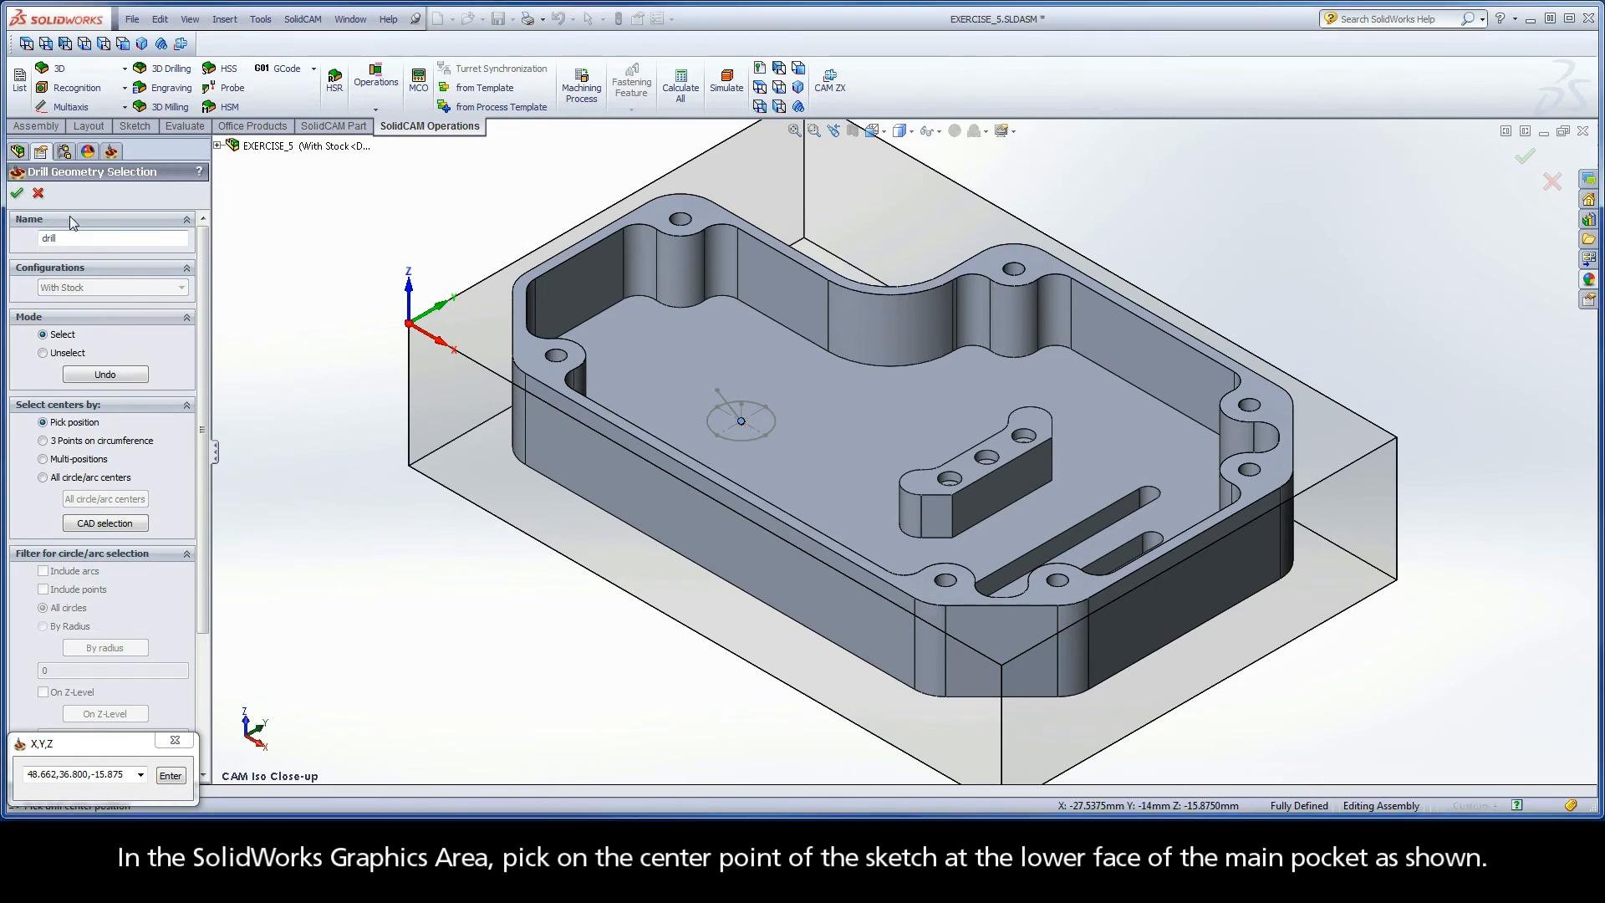
left_click(17, 195)
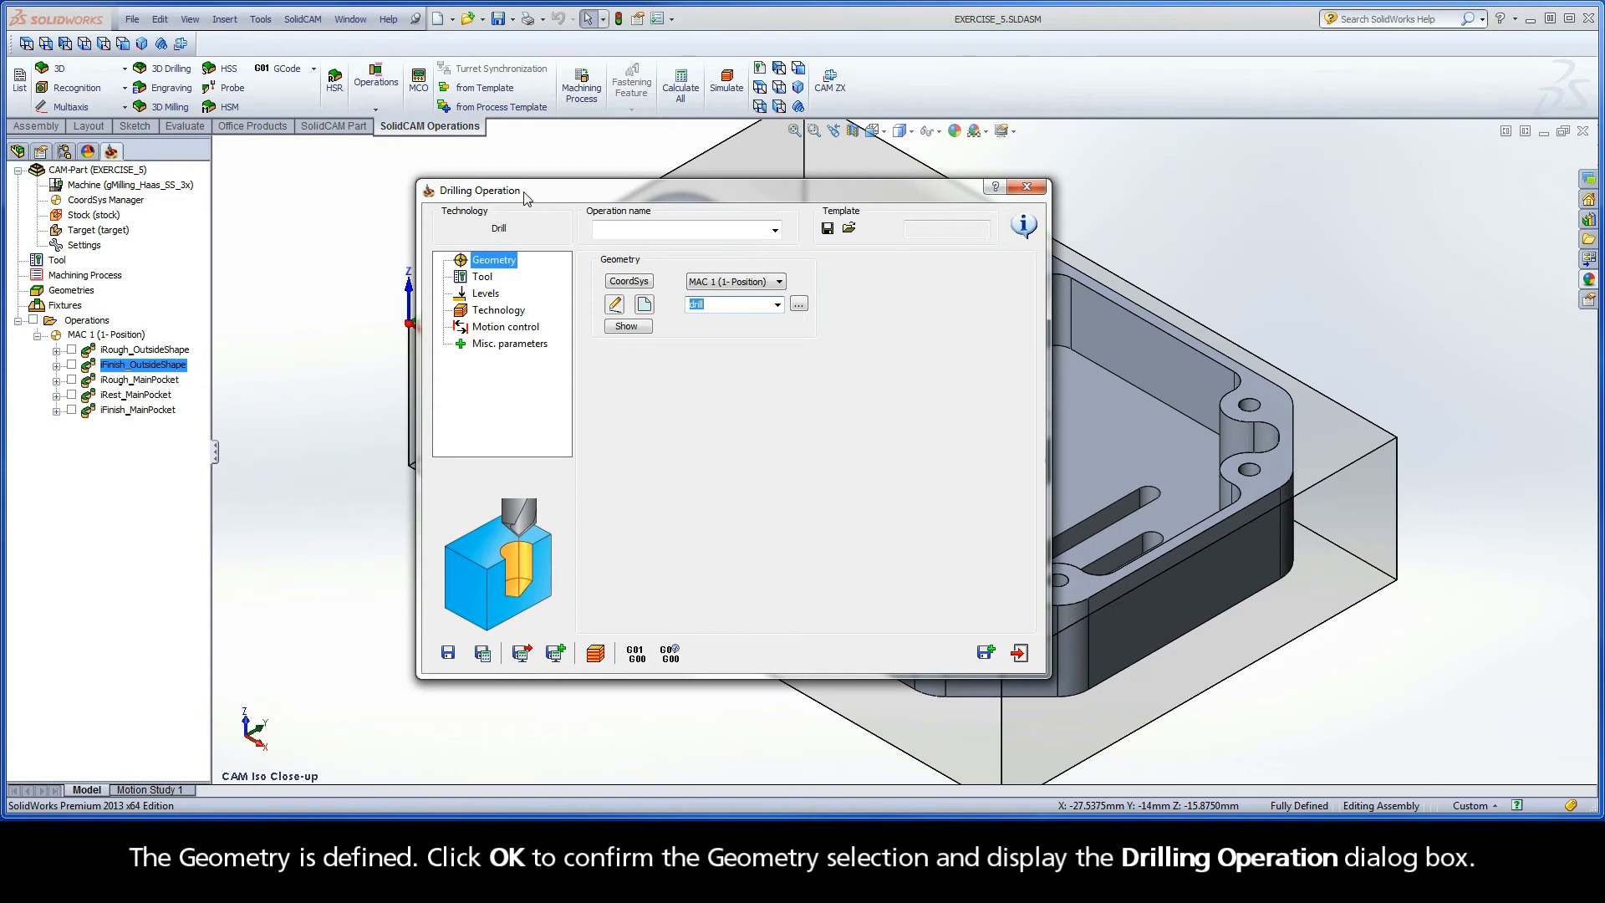
Assign tool number 3, the 4 mm drill, from the part tool table to the drilling operation
left_click(483, 277)
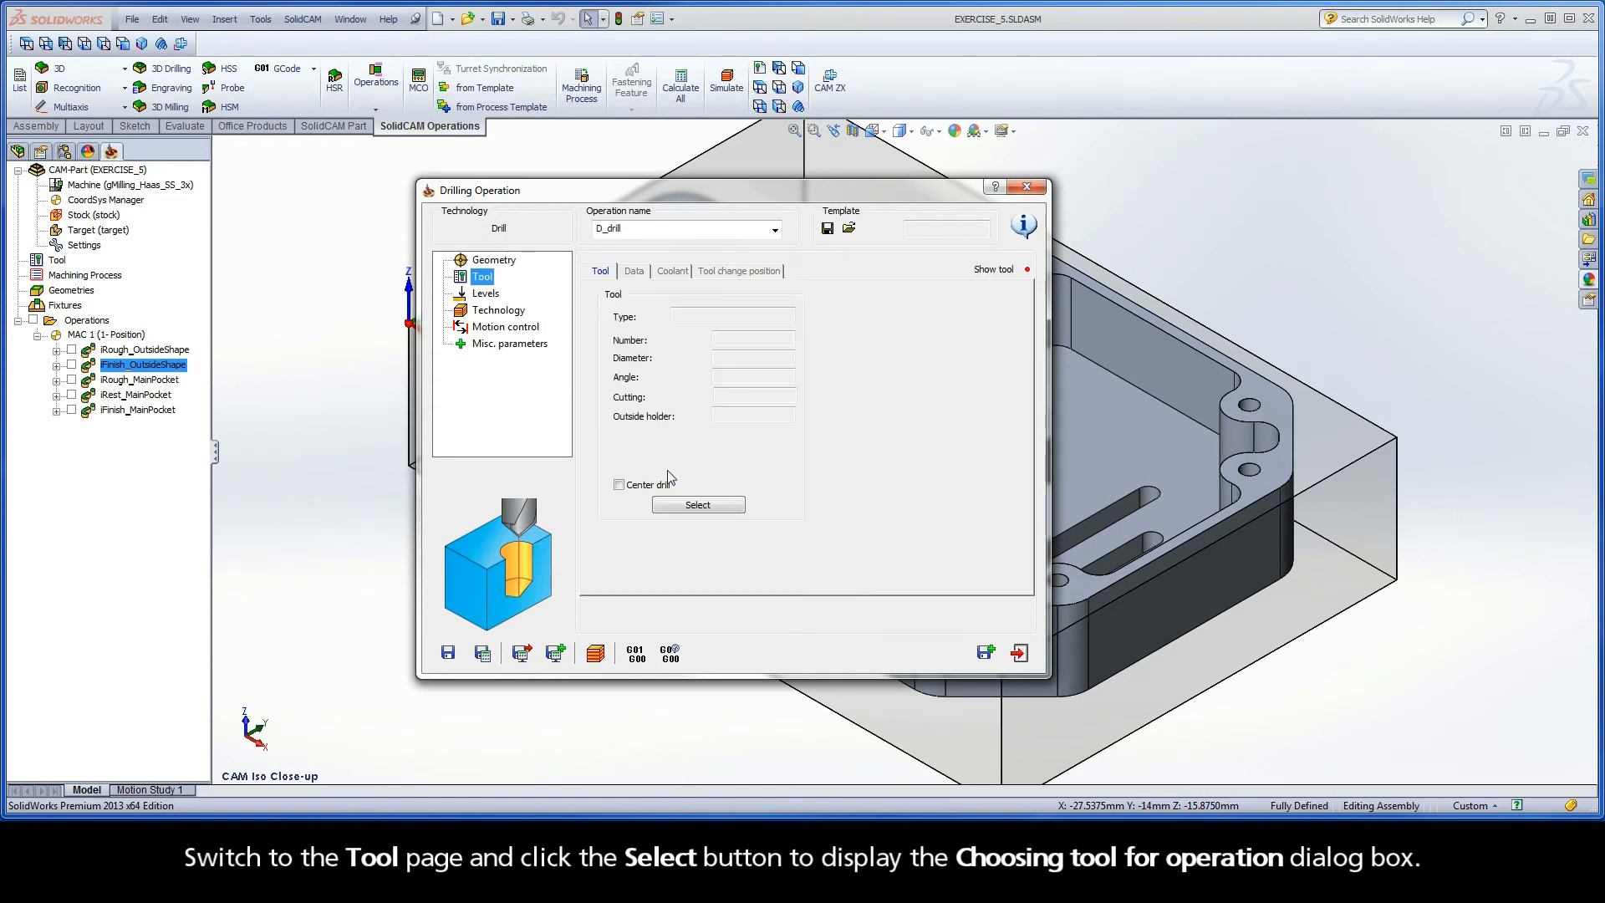
left_click(695, 504)
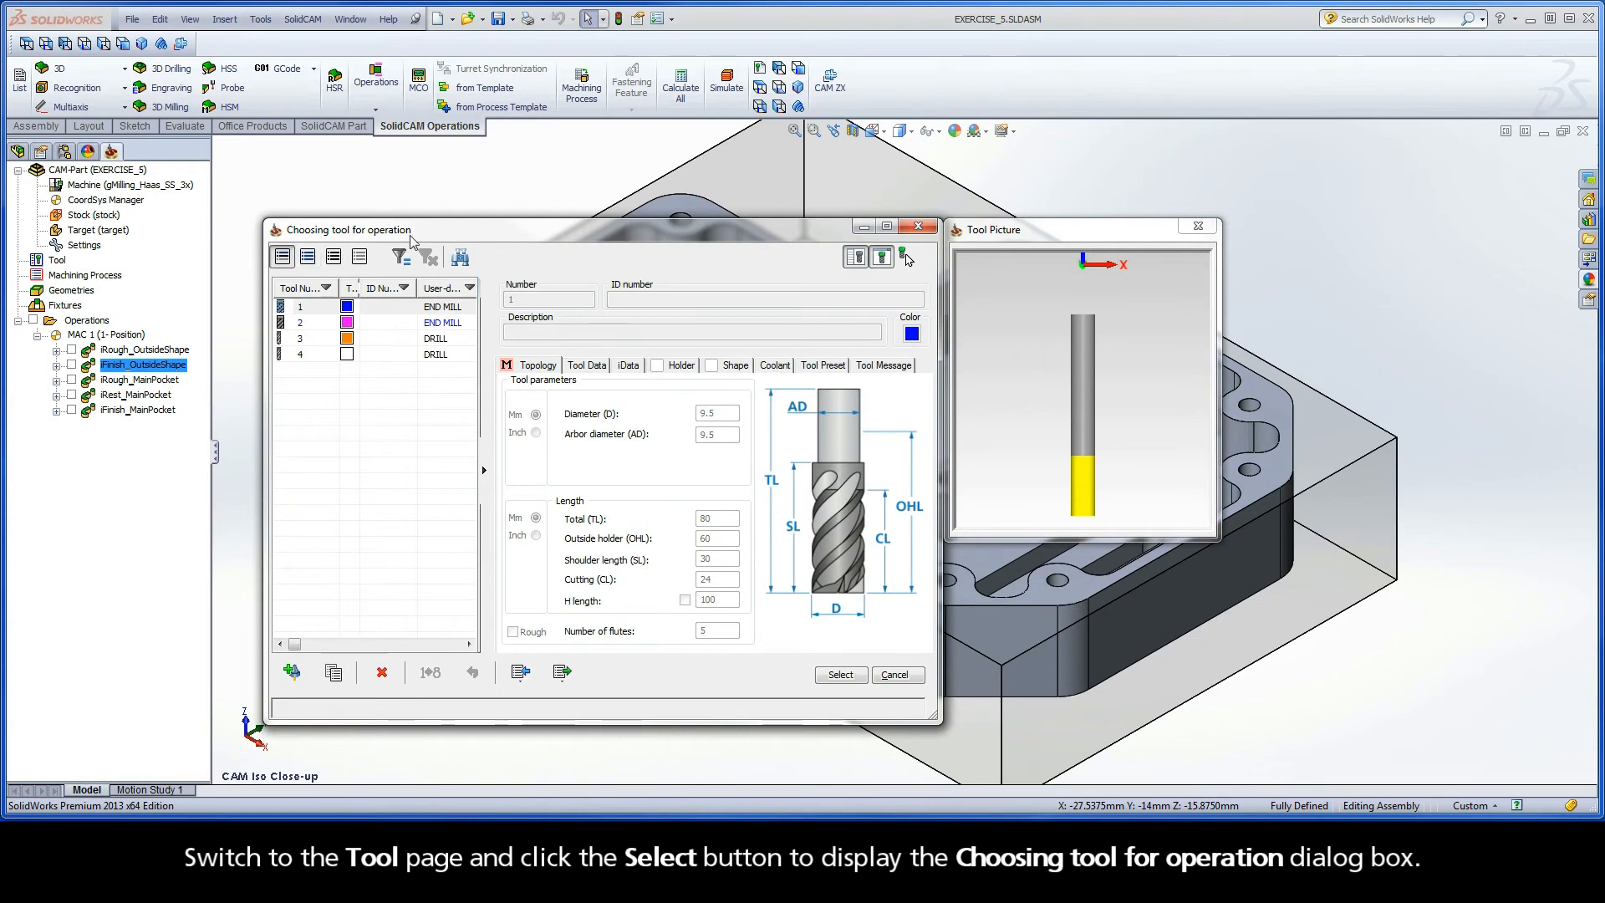
left_click(303, 339)
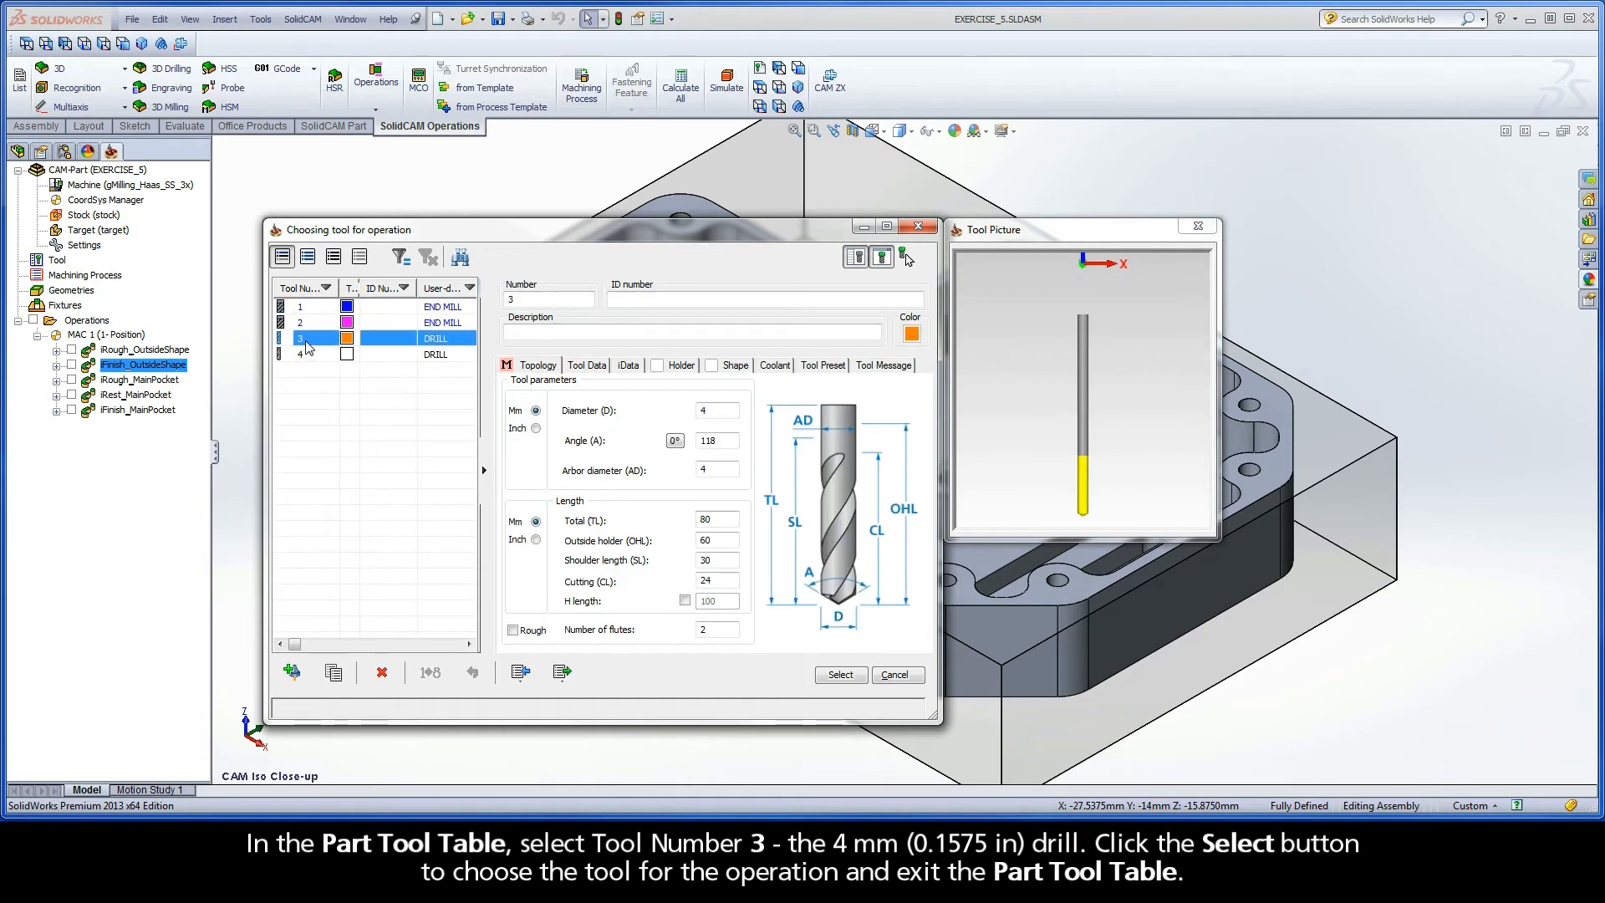
left_click(696, 410)
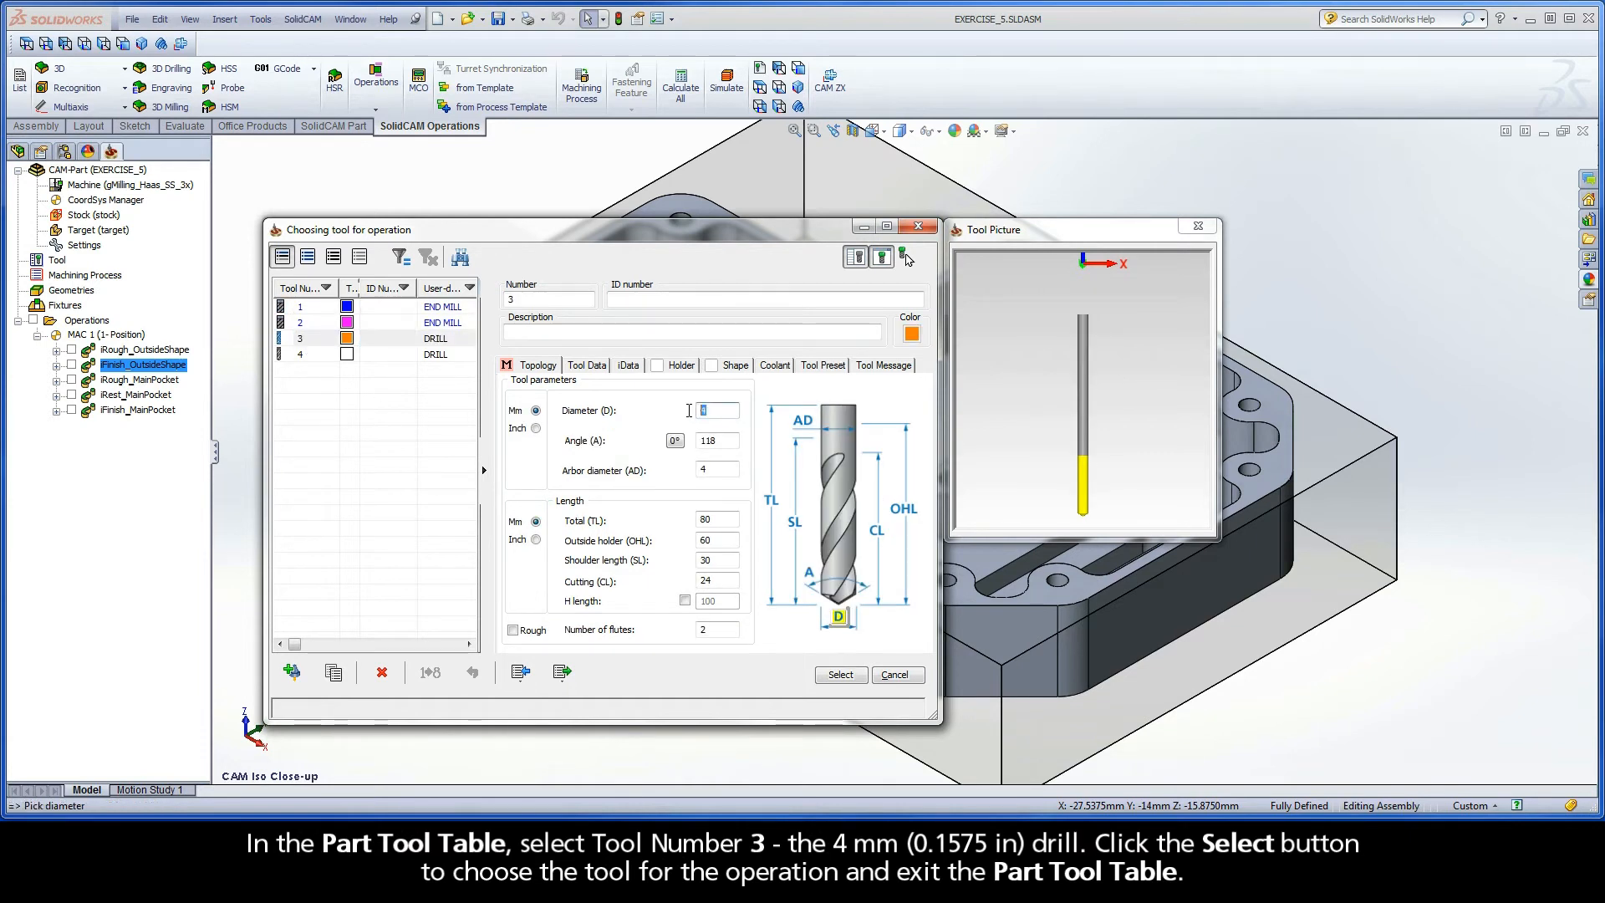
left_click(840, 676)
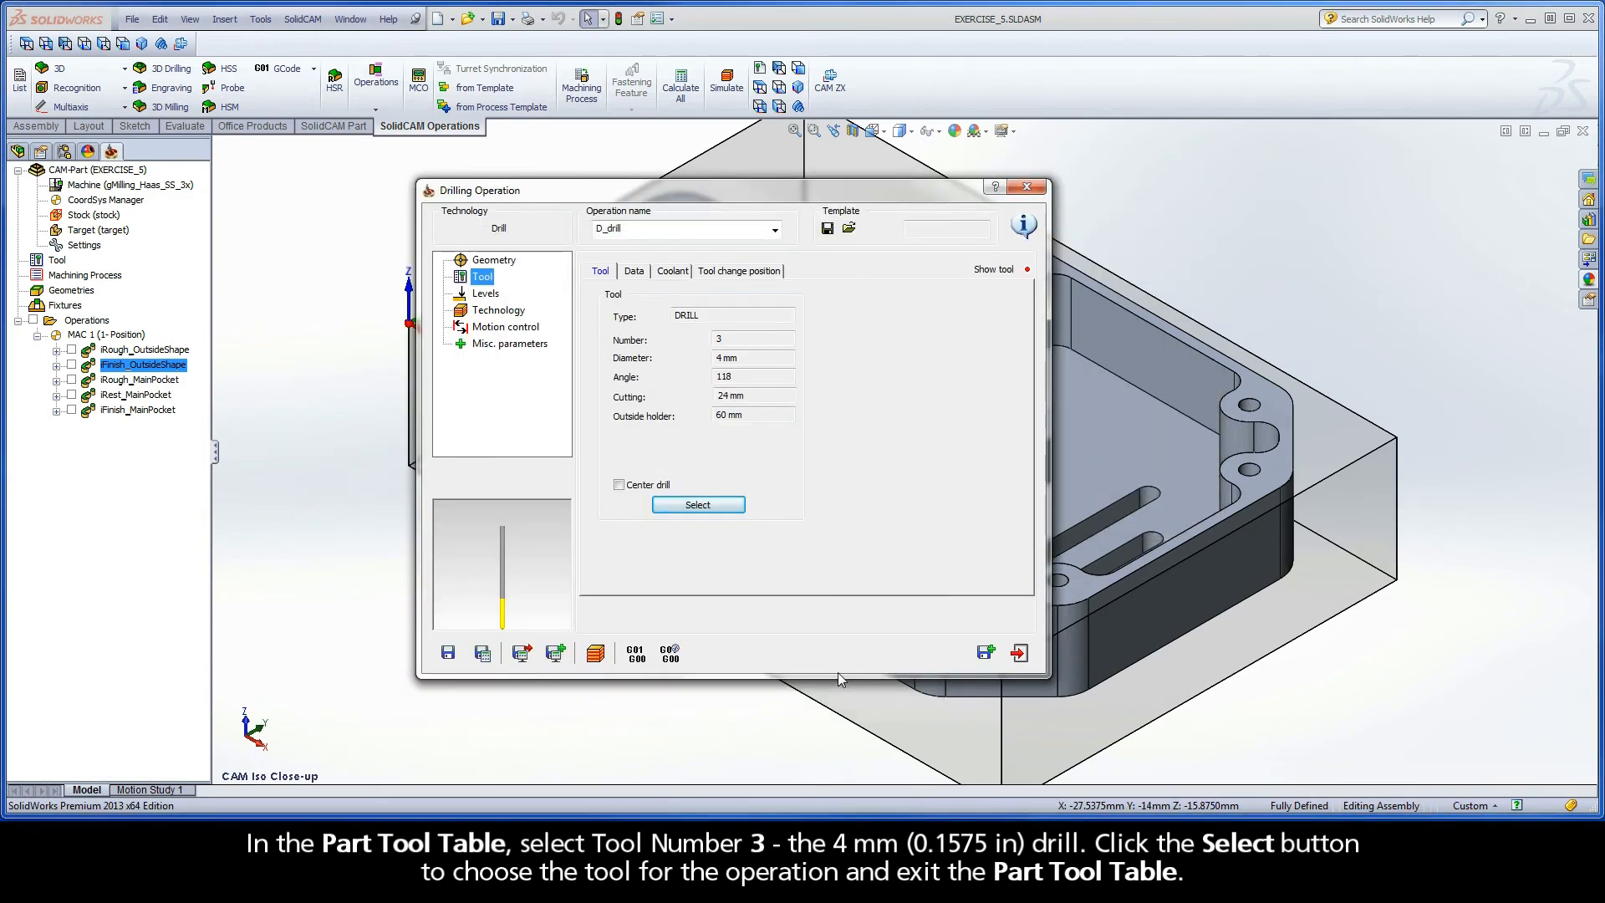
Set the drilling operation's upper level from the top face of the target model
left_click(490, 294)
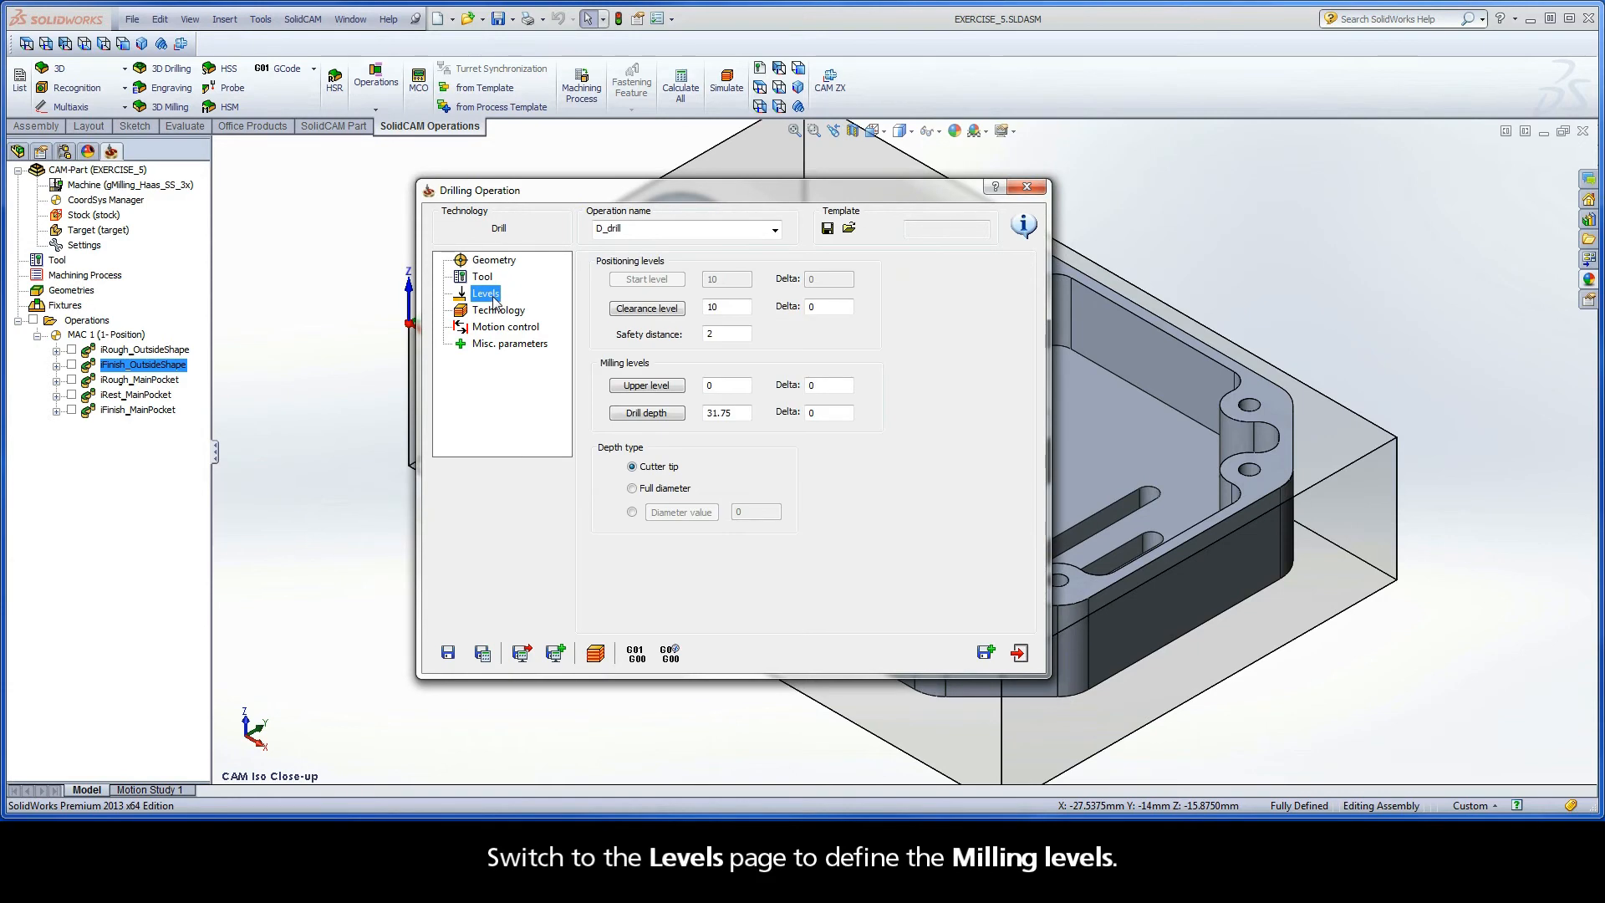
left_click(645, 386)
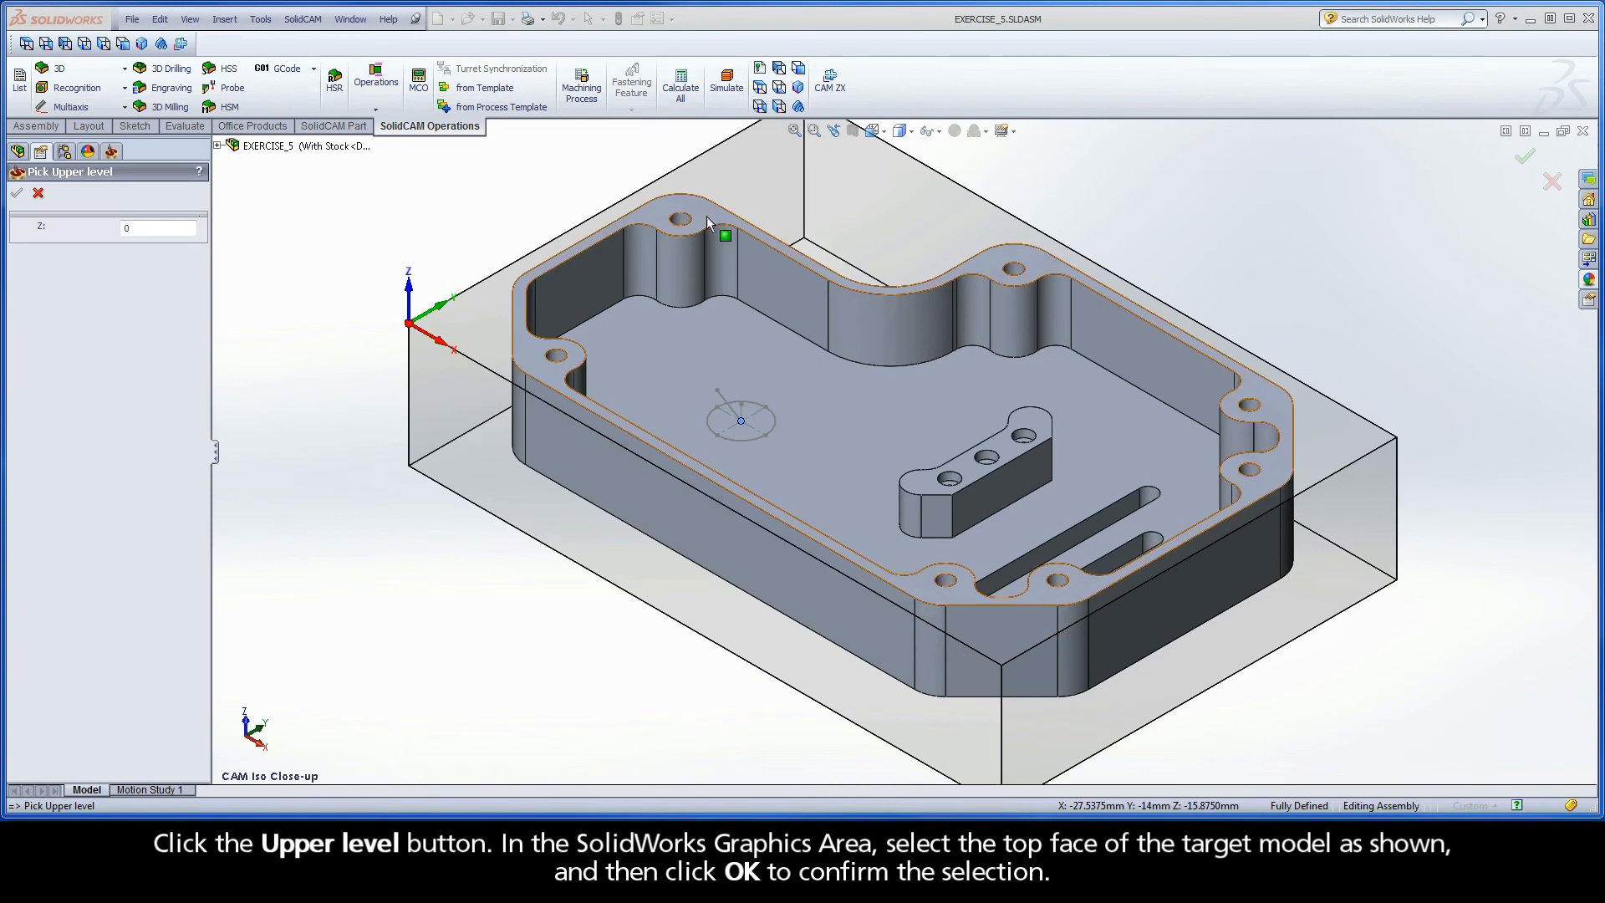
left_click(702, 215)
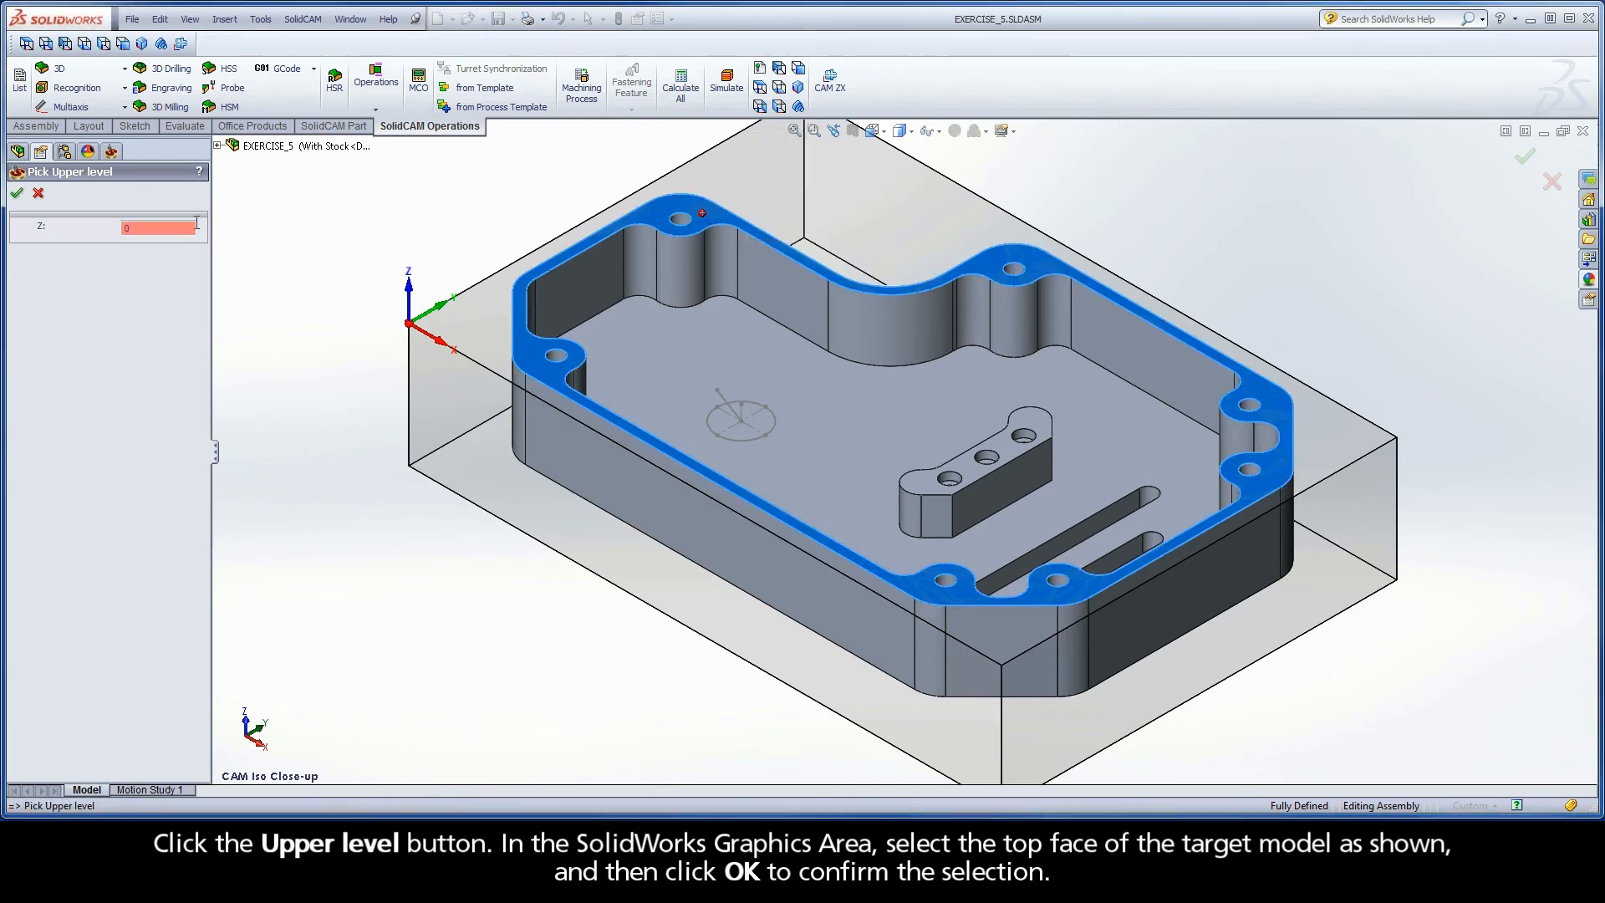
left_click(17, 195)
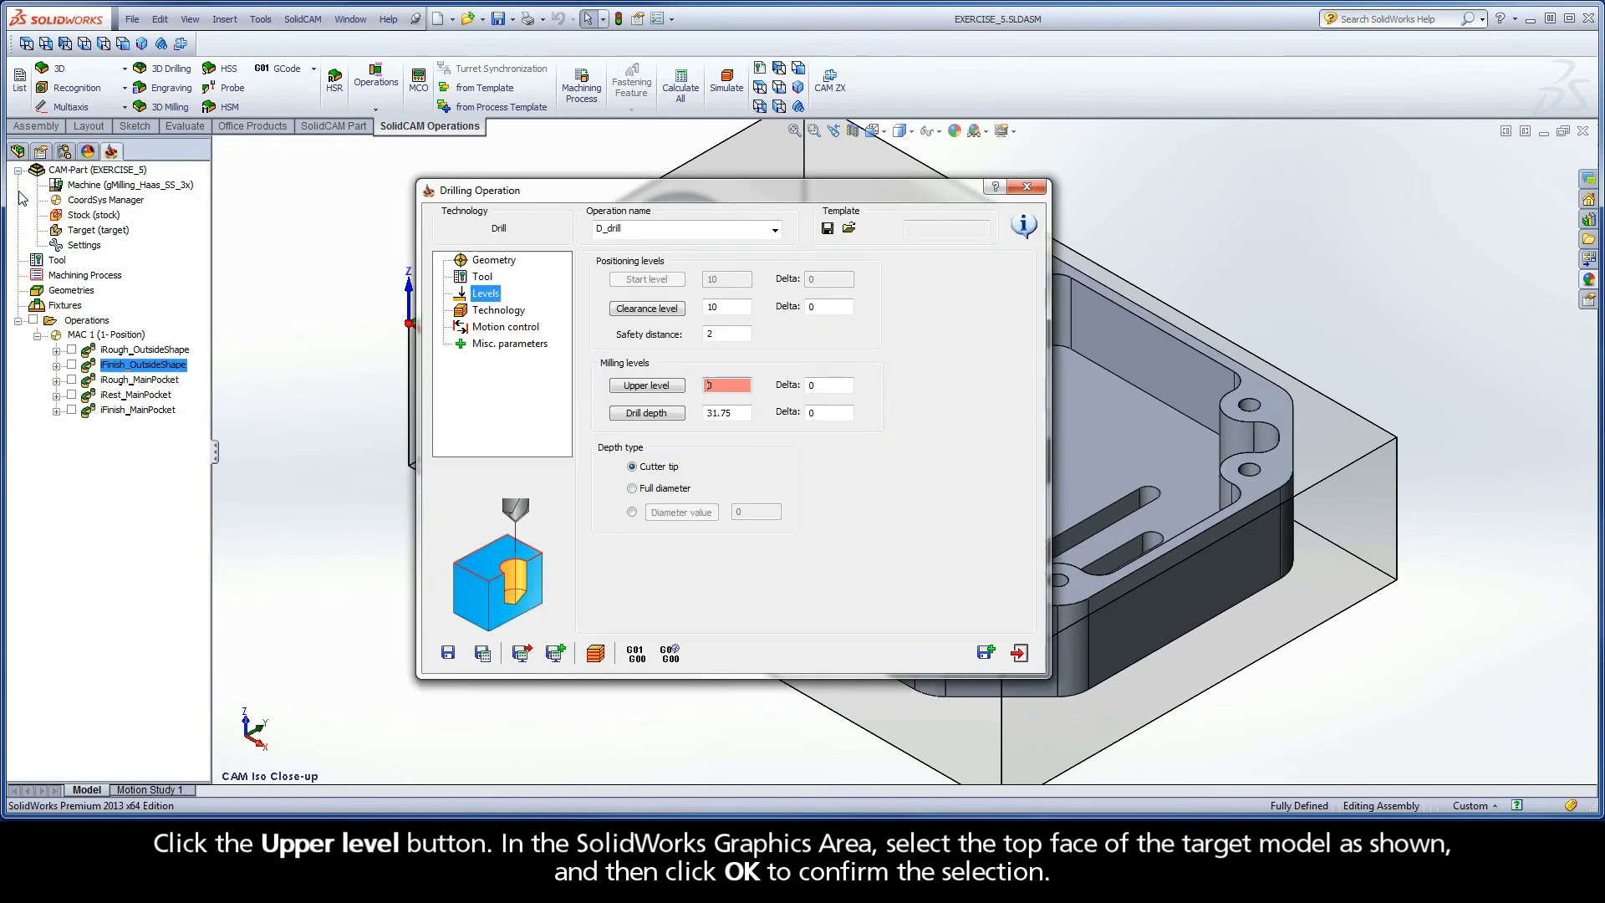
Set the drill depth from the floor face of the main pocket, with Cutter tip as the depth type
left_click(647, 414)
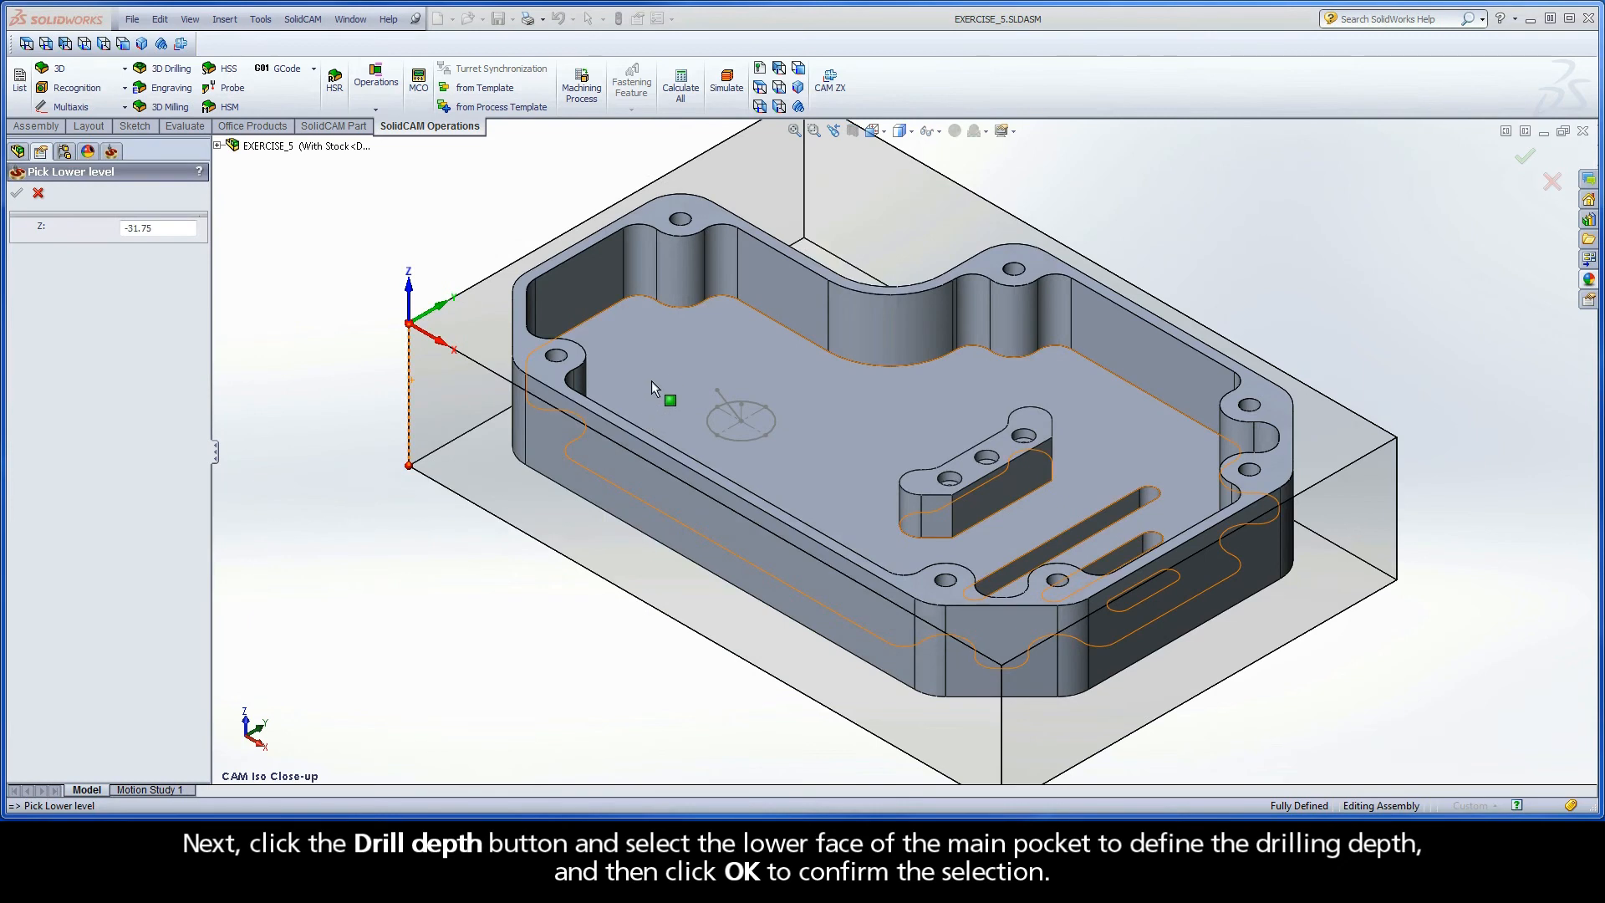
left_click(655, 366)
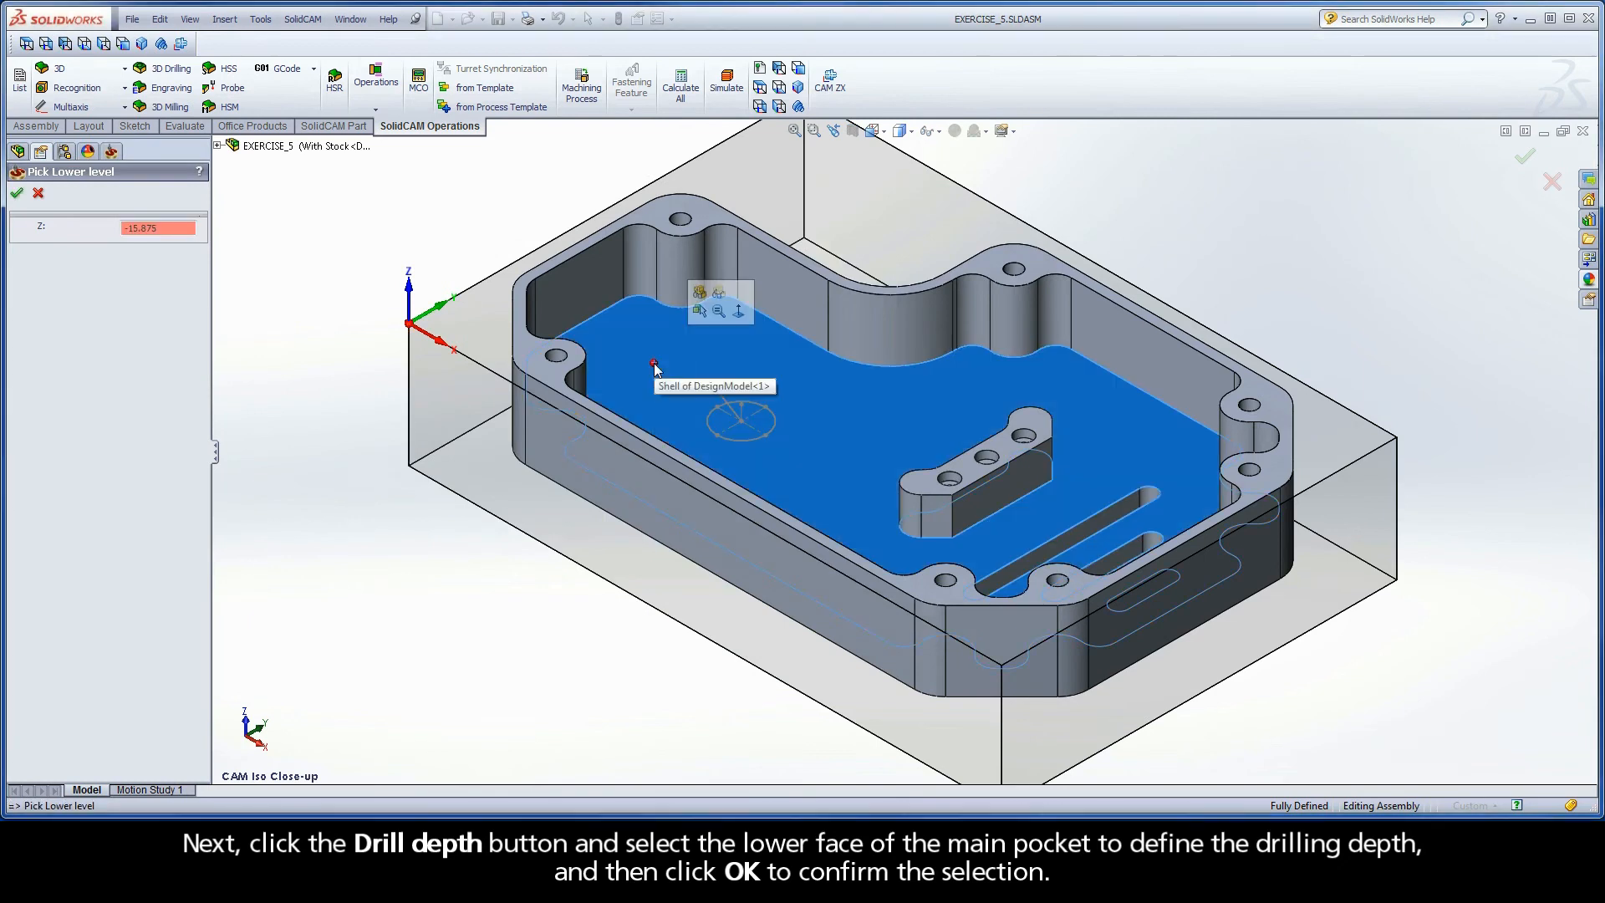
left_click(18, 195)
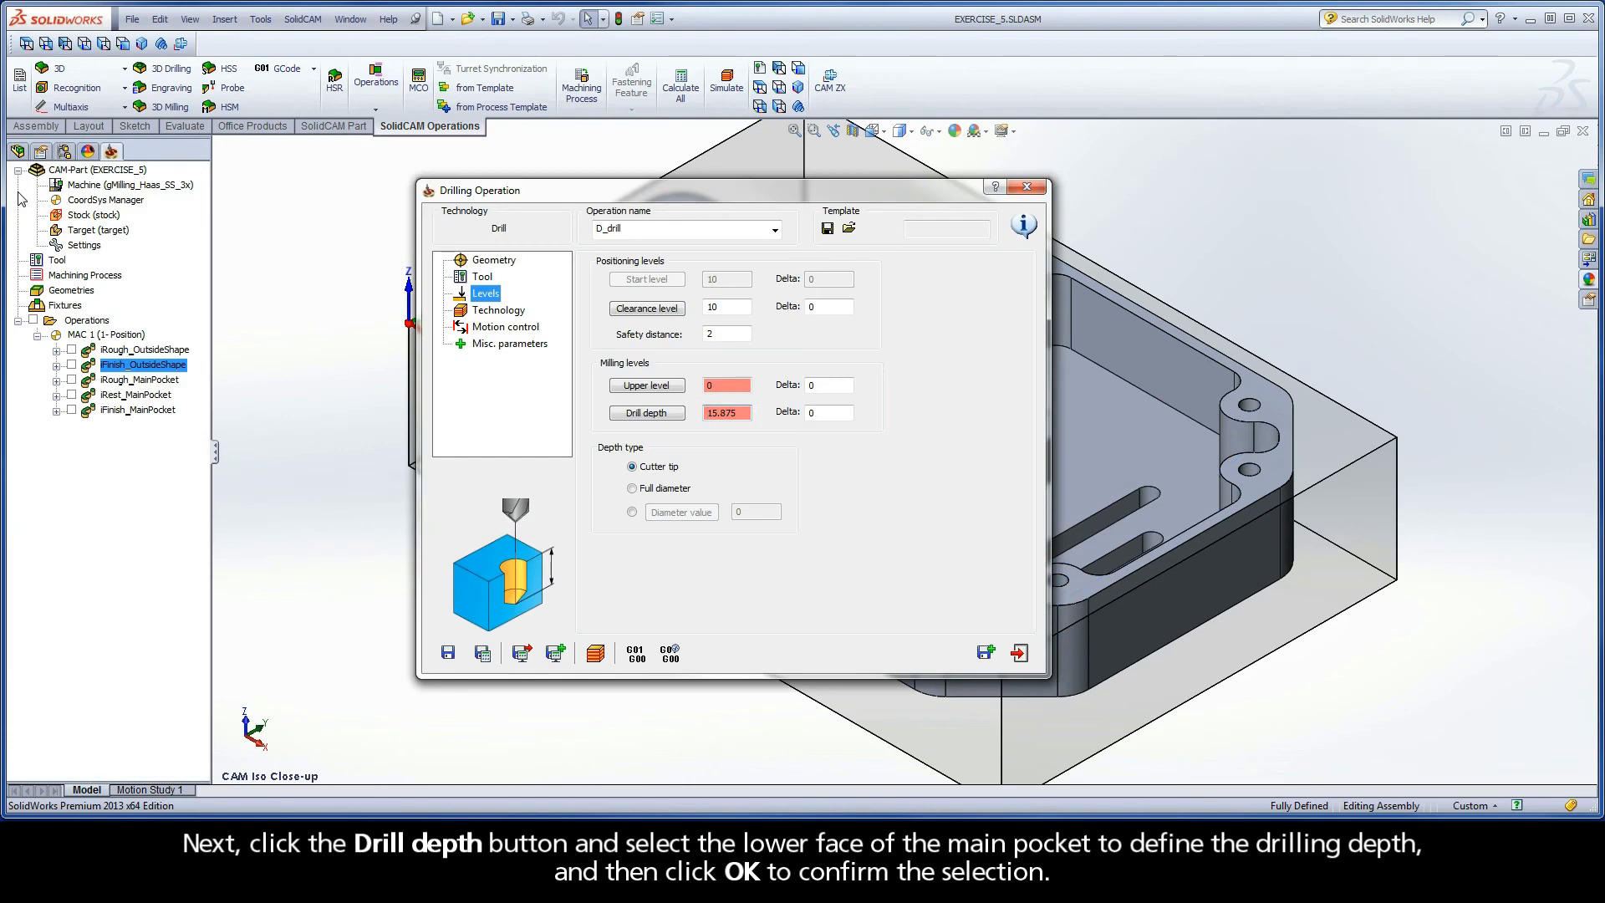
left_click(632, 469)
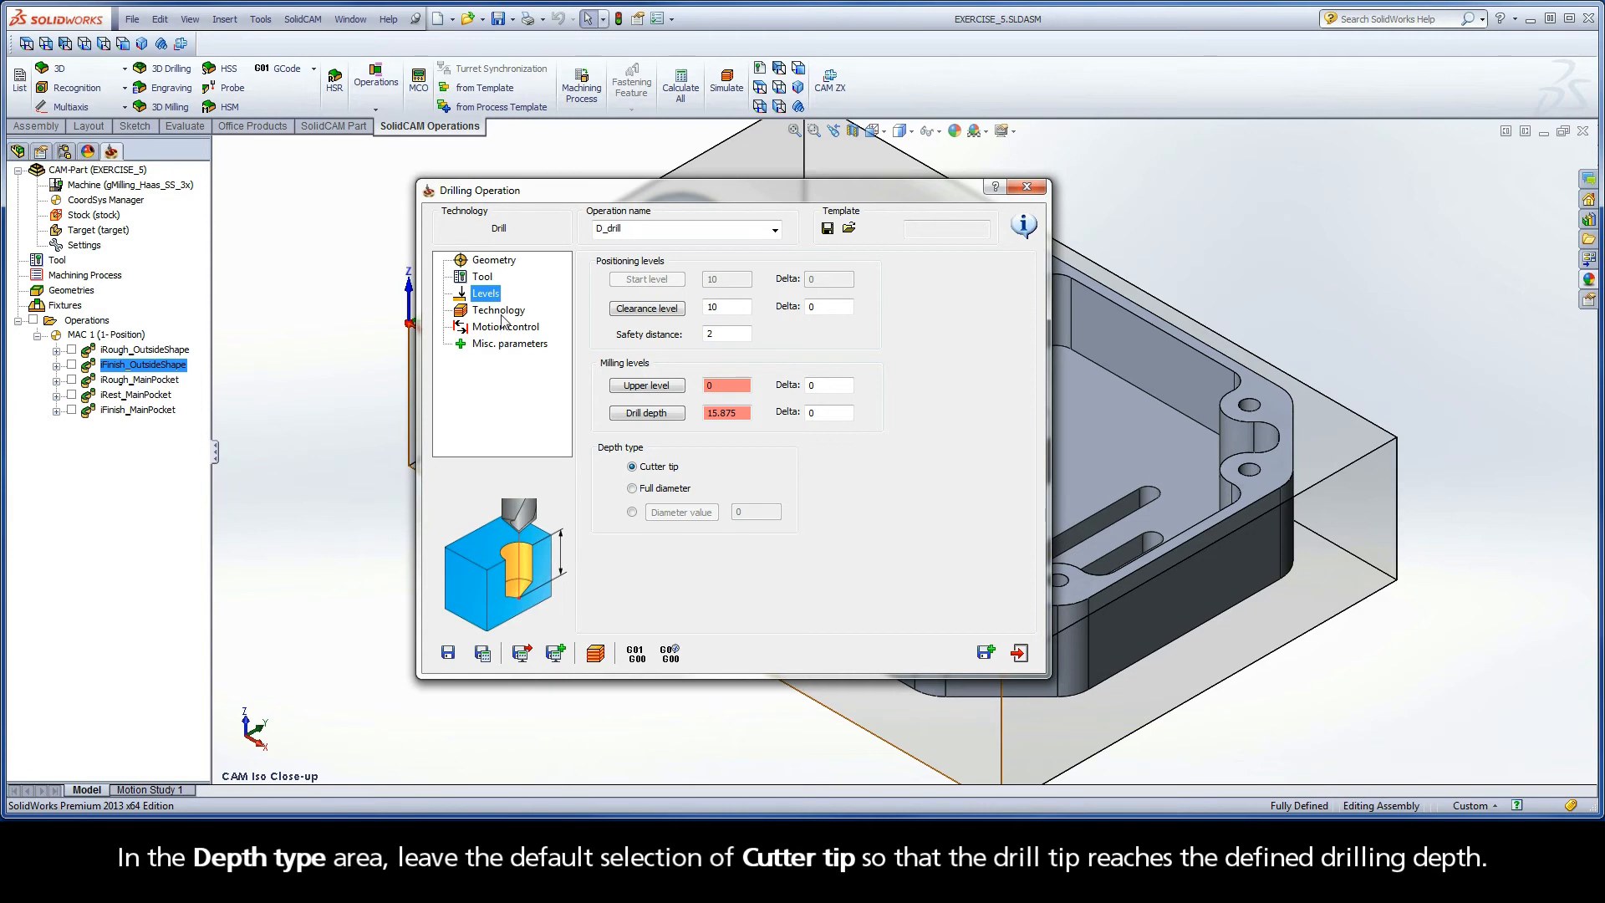
Name the drilling operation D_SmallHole, save and calculate it, and close its dialog
left_click(499, 311)
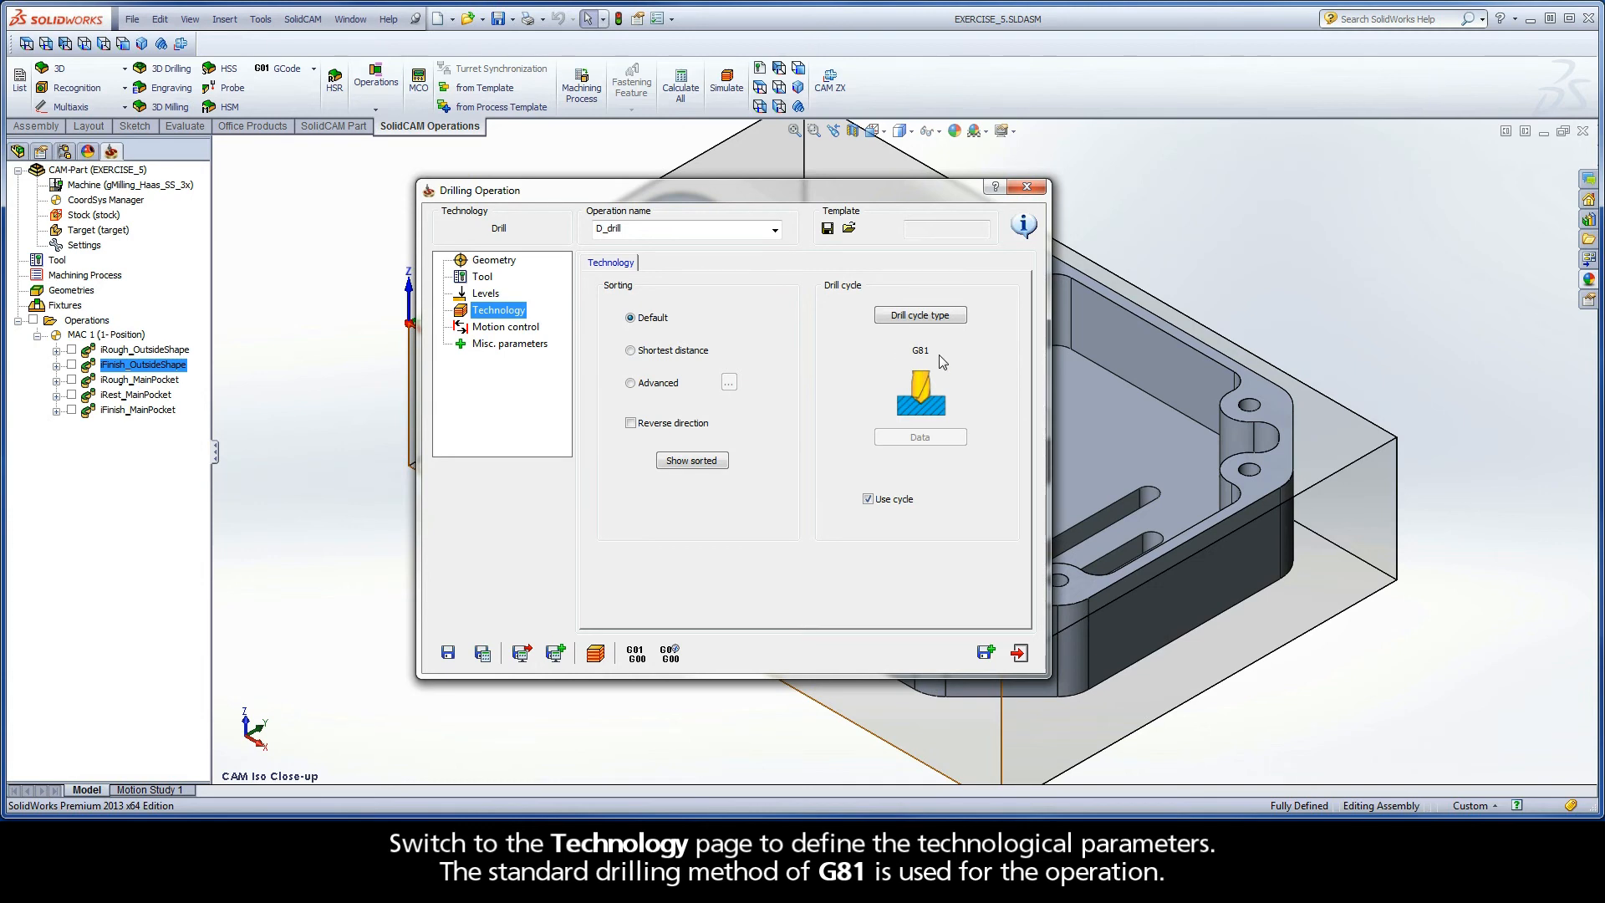
left_click(621, 229)
left_click_drag(622, 229, 613, 229)
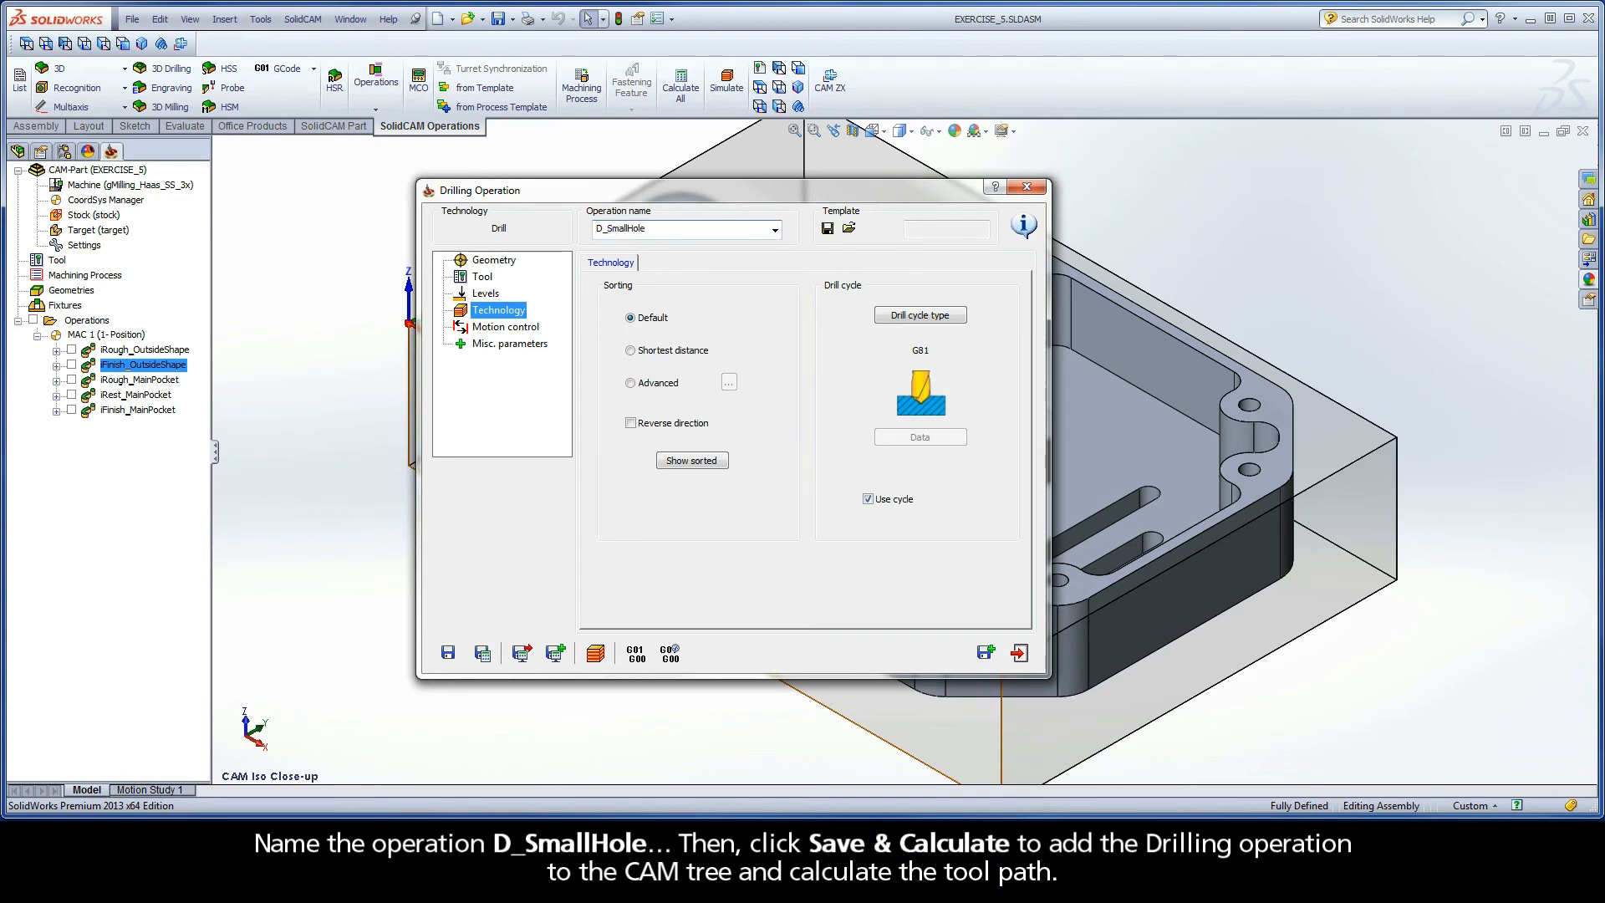
left_click(483, 653)
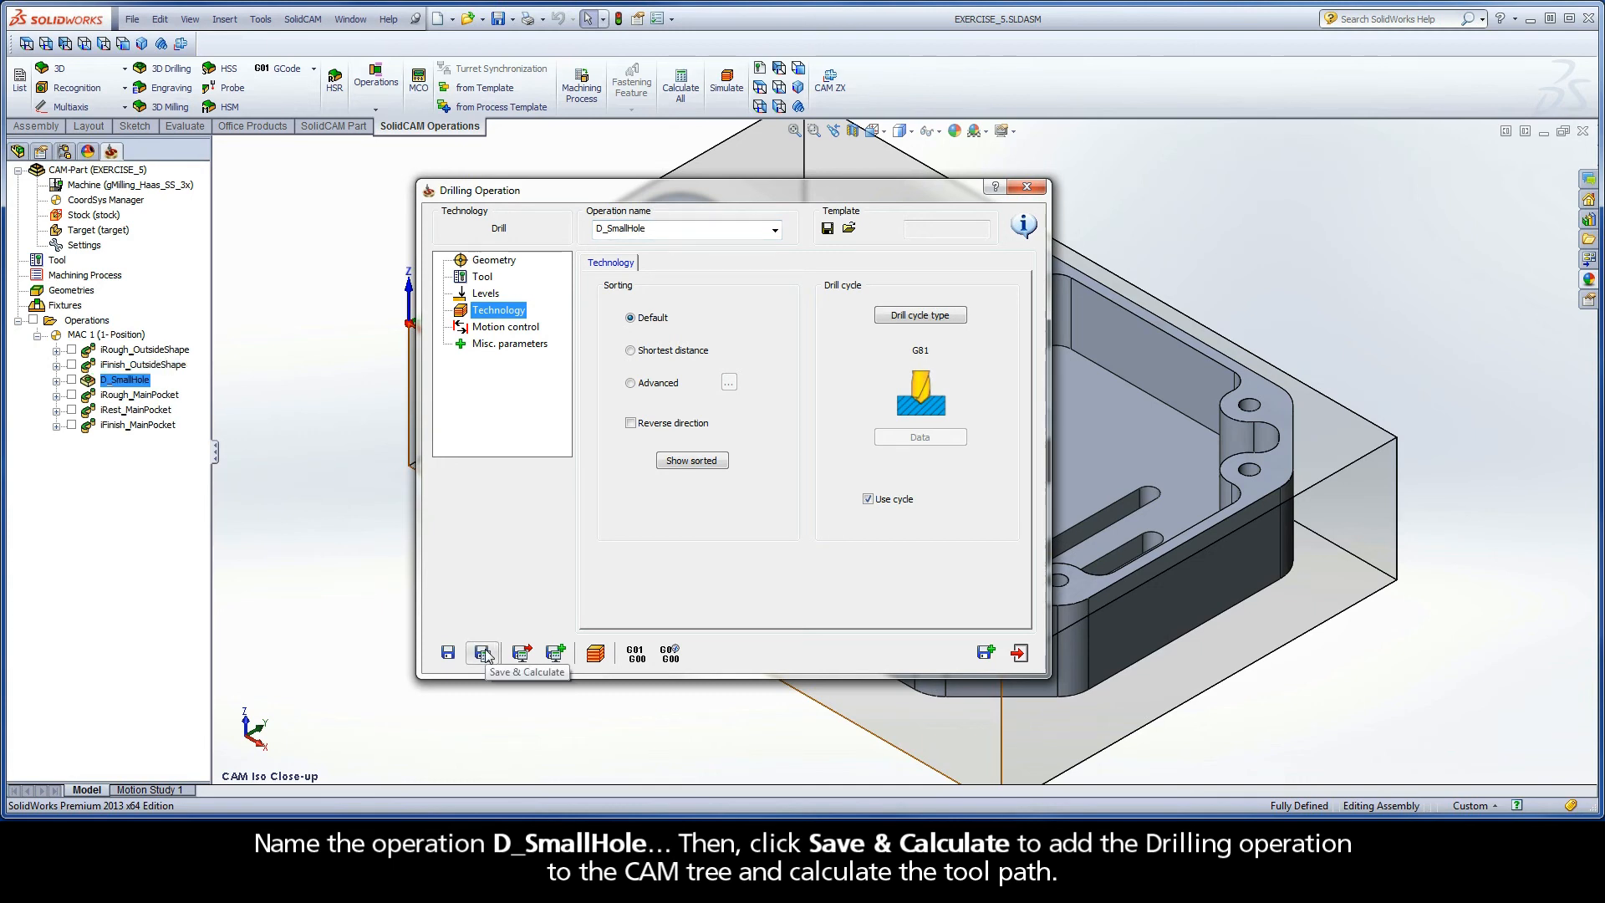
left_click(1019, 653)
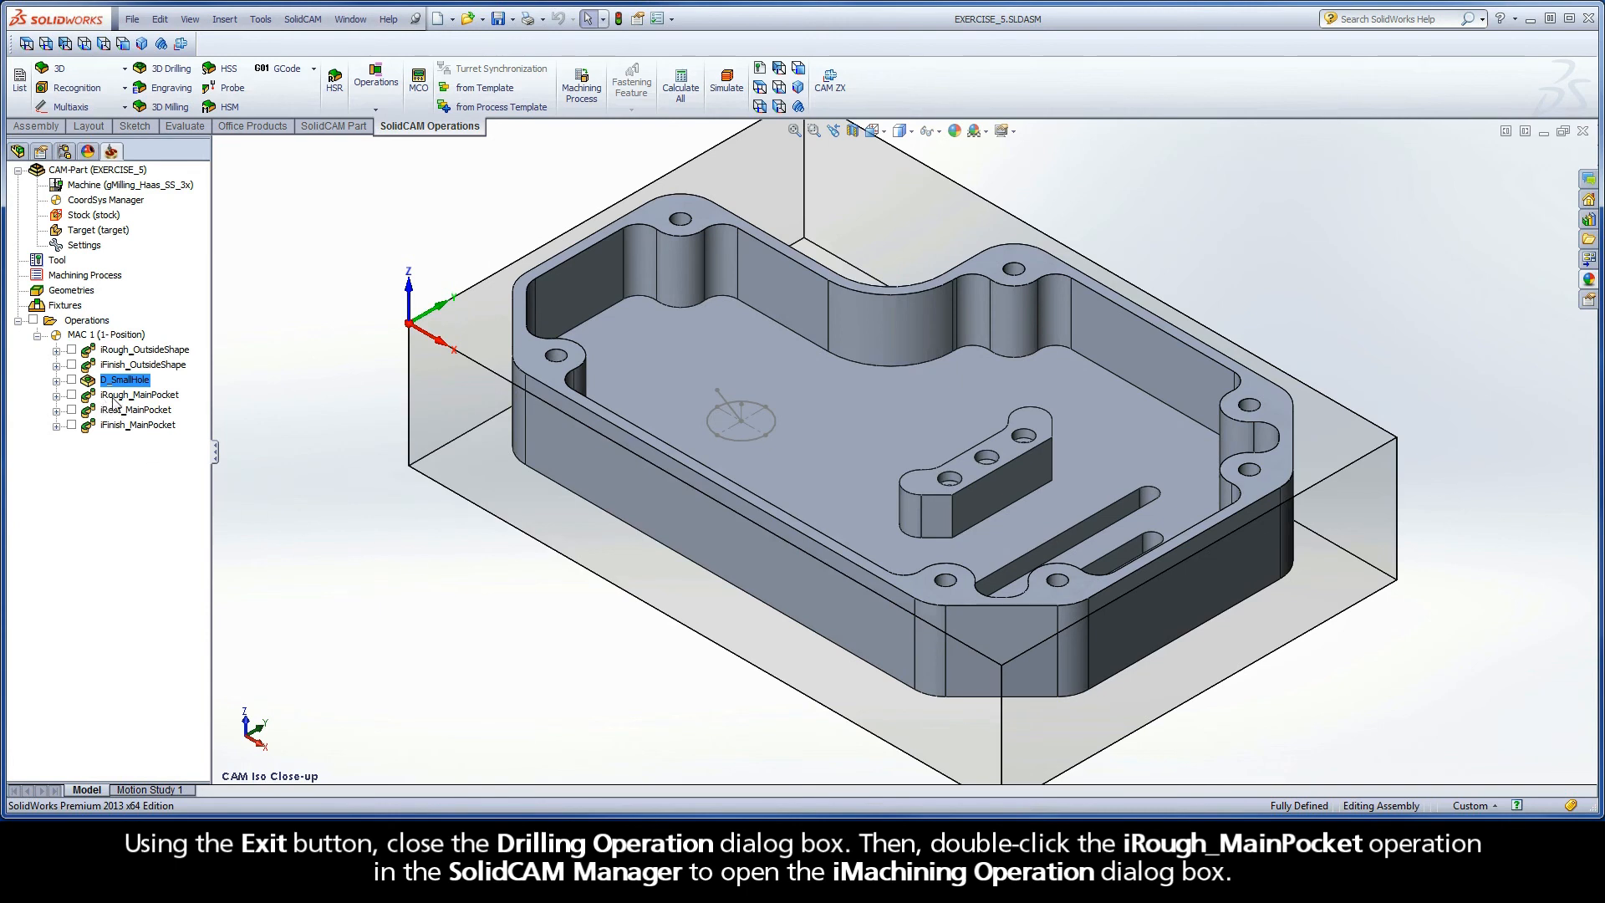
Edit iRough_MainPocket to use D_SmallHole as its pre-drilling operation, and save and calculate it
double_click(174, 396)
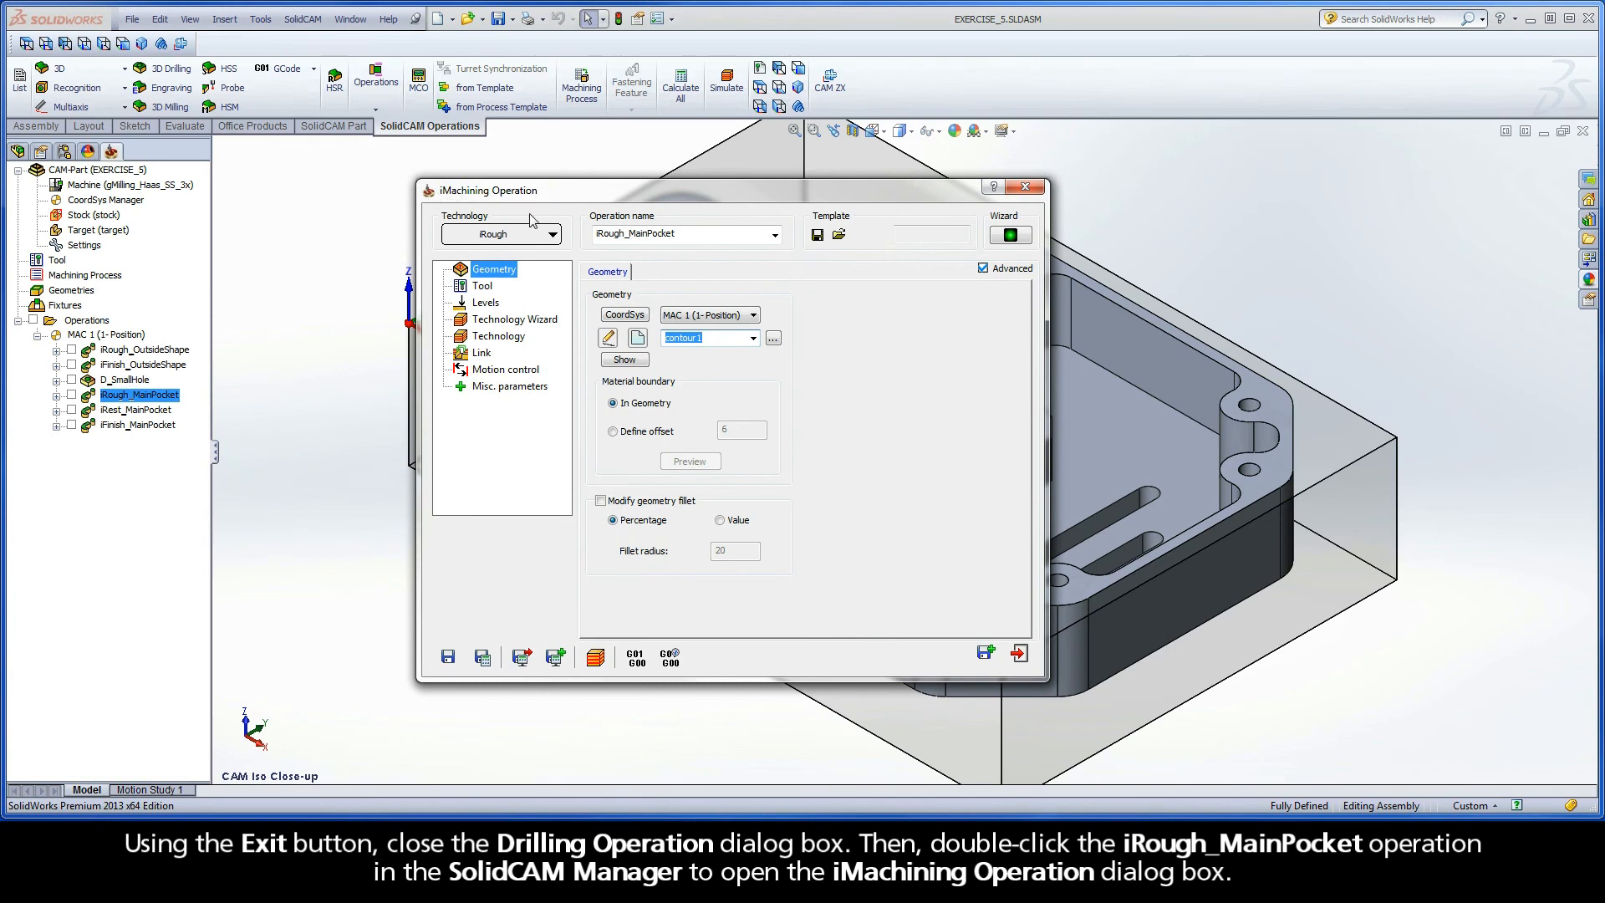
left_click(483, 353)
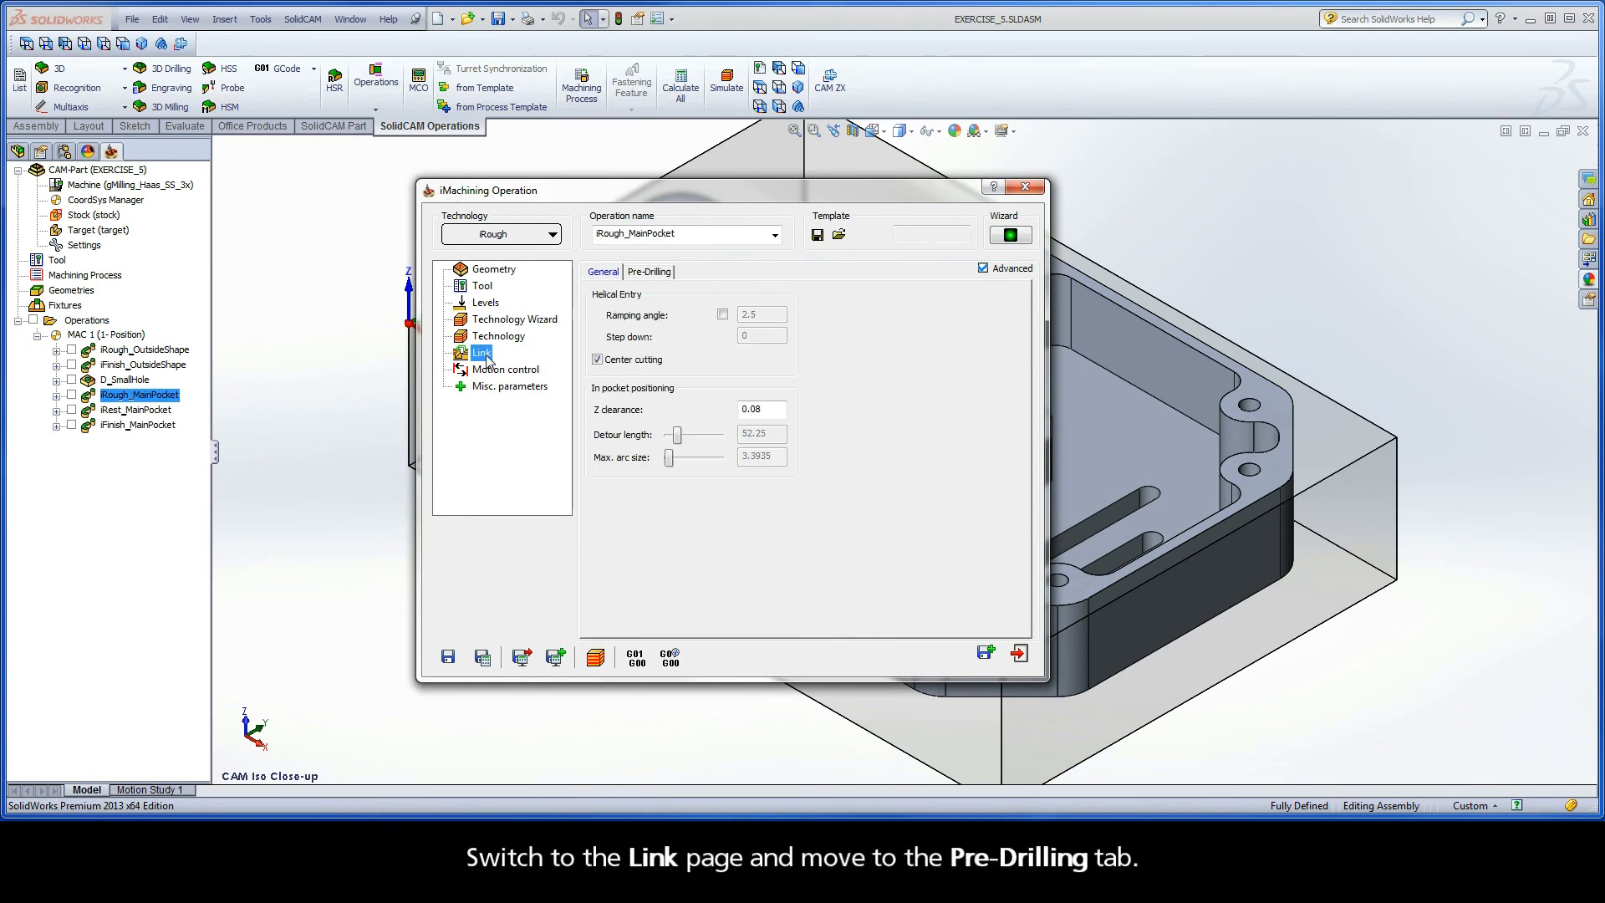
left_click(668, 275)
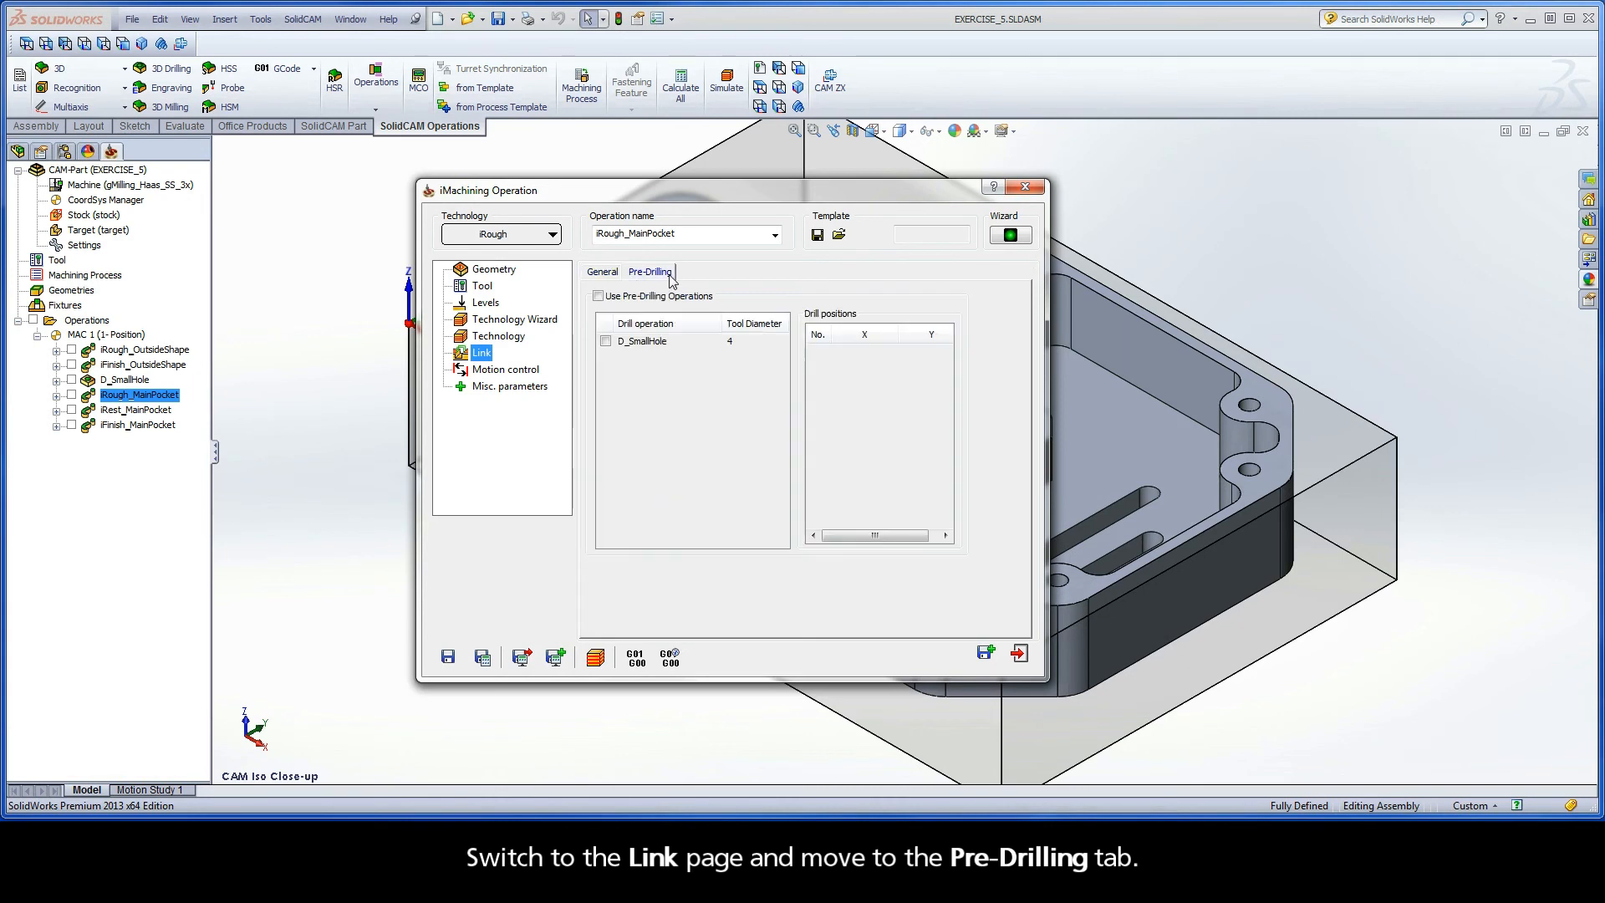
left_click(598, 296)
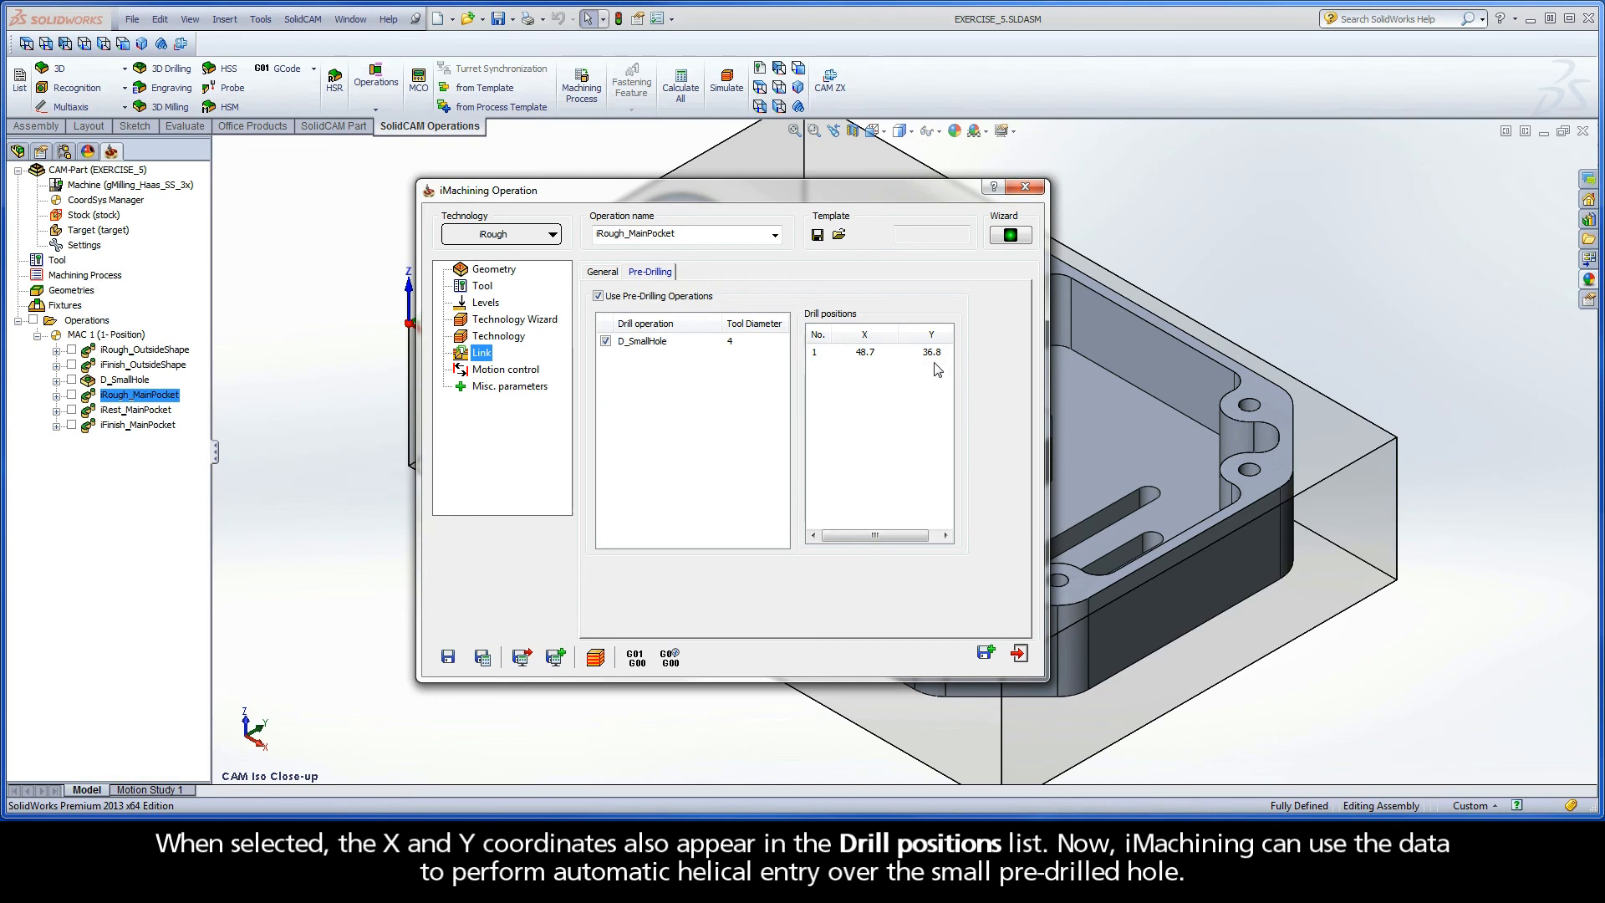
left_click(483, 657)
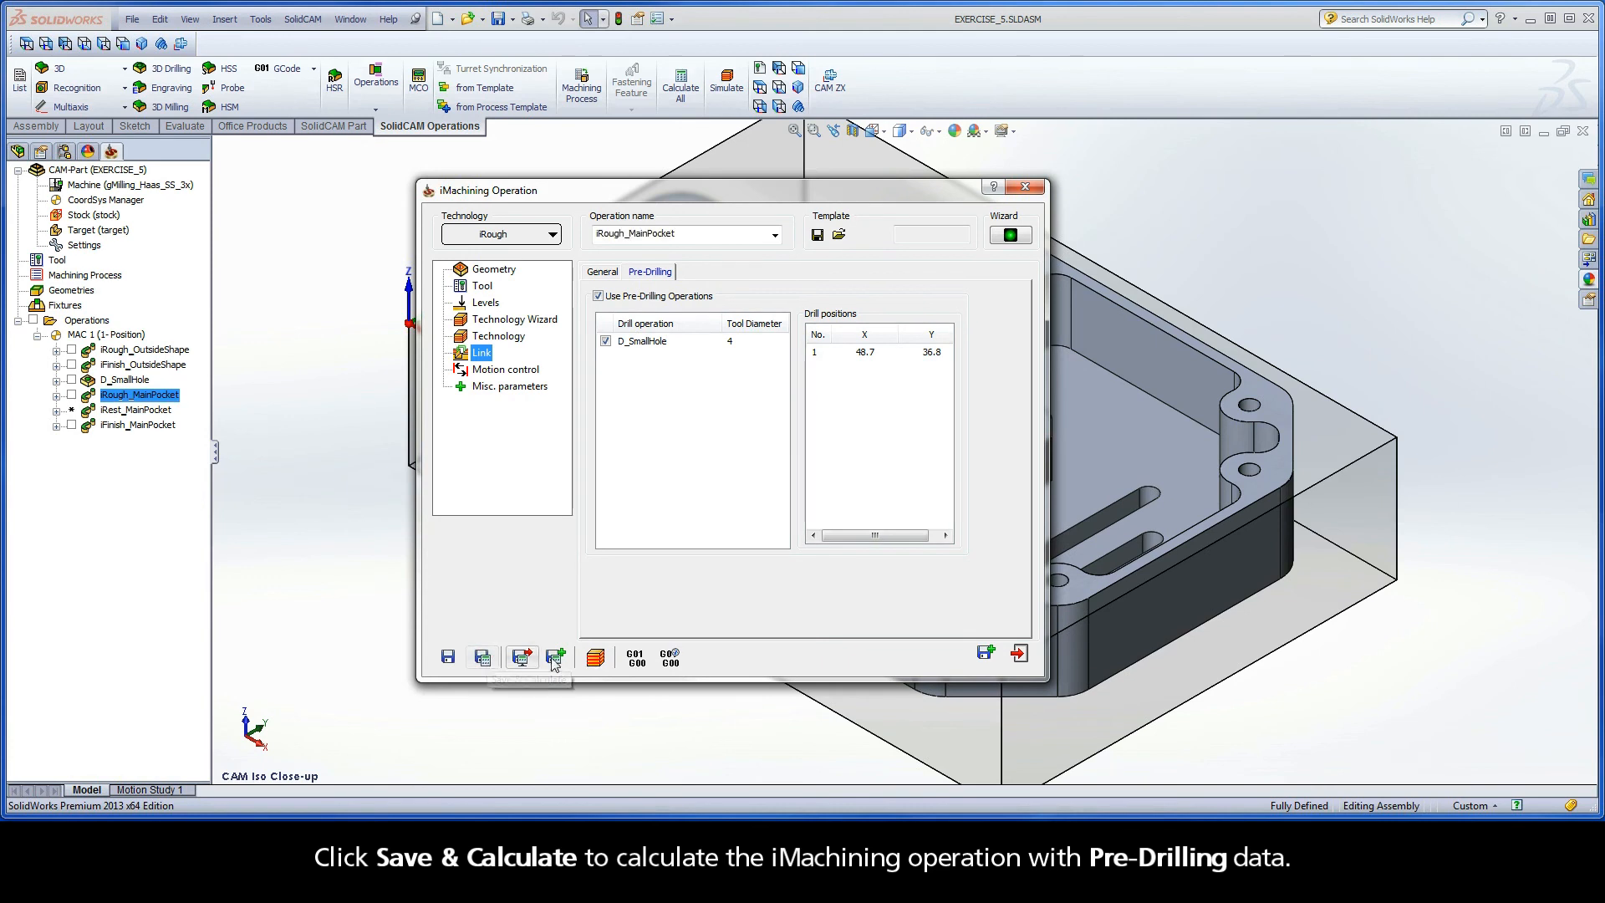
Simulate iRough_MainPocket in SolidVerify, stepping through the helical entry move by move and playing the remaining tool path at maximum speed
left_click(595, 659)
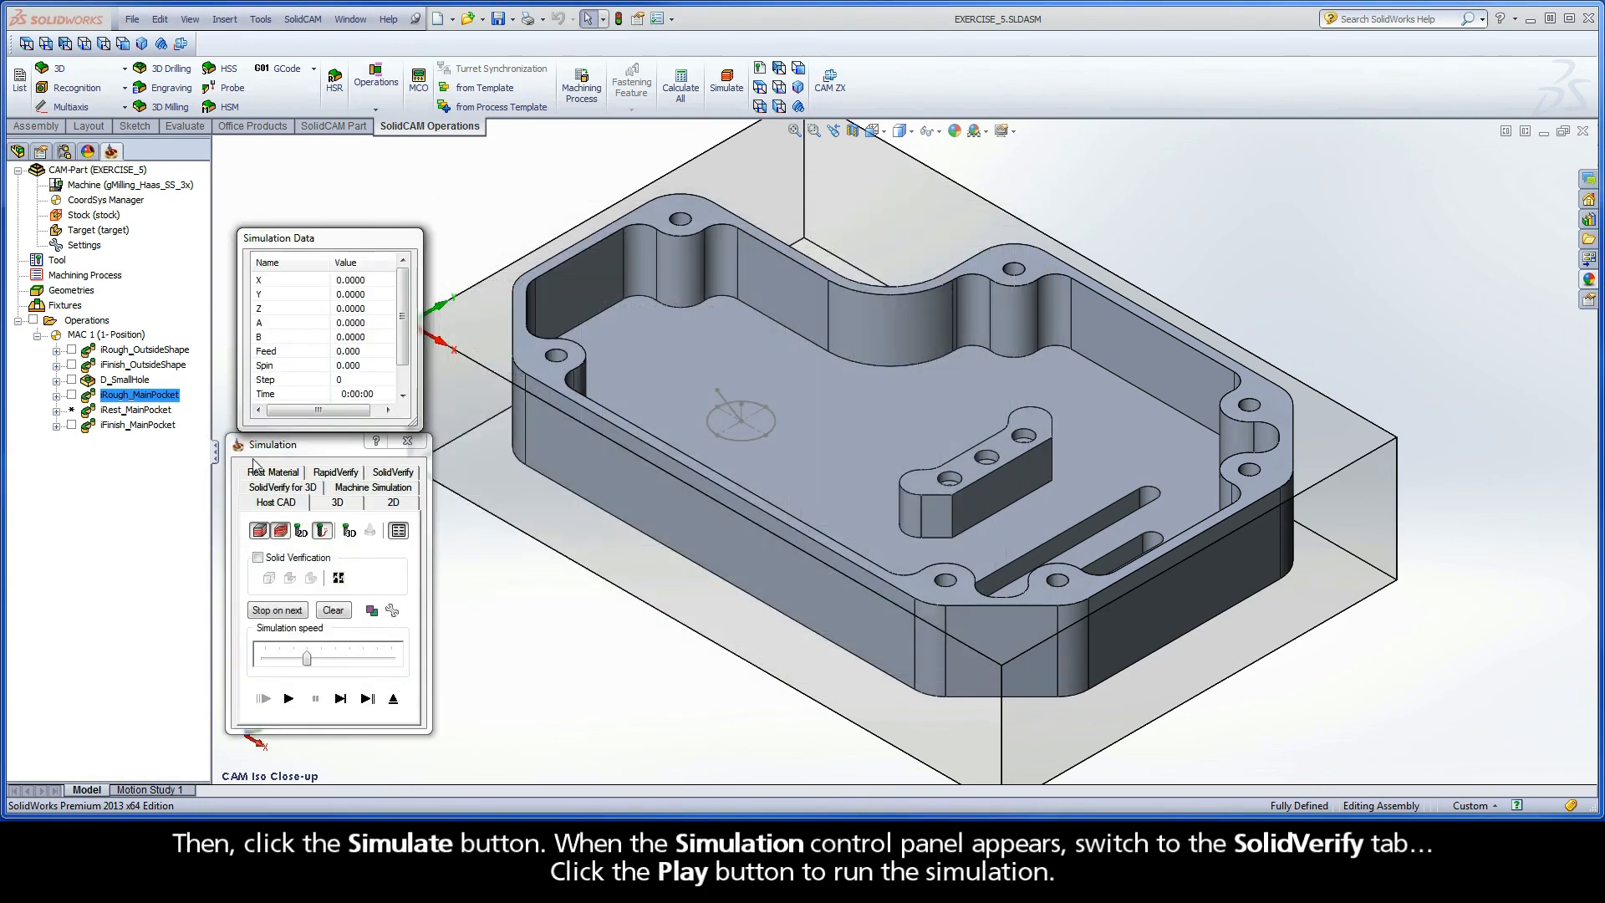
left_click(392, 473)
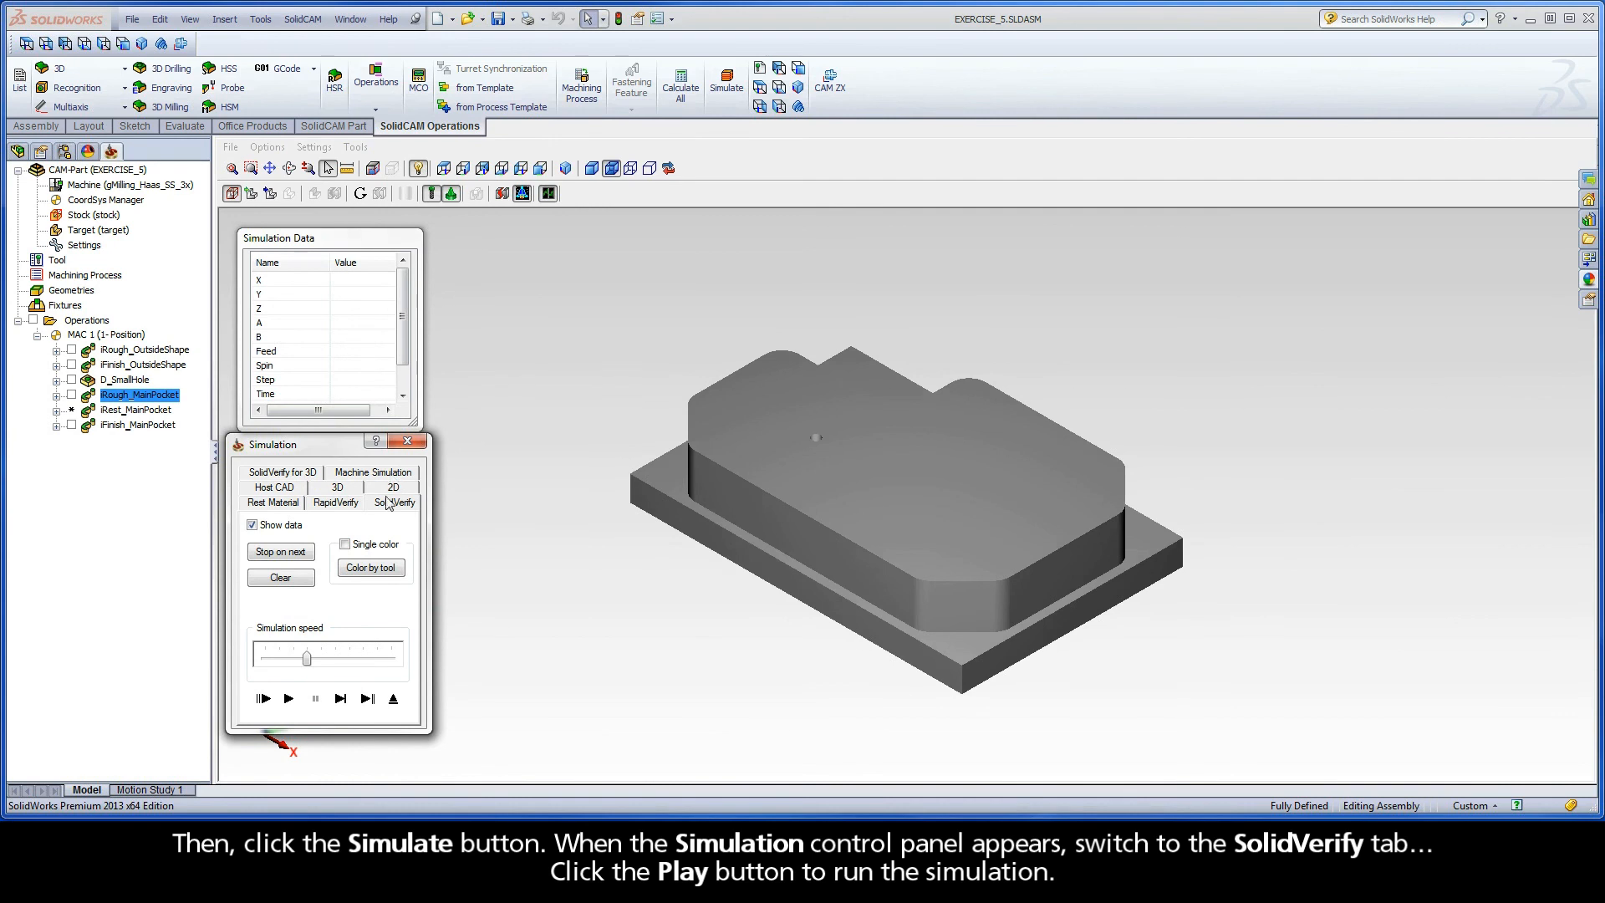
left_click(341, 698)
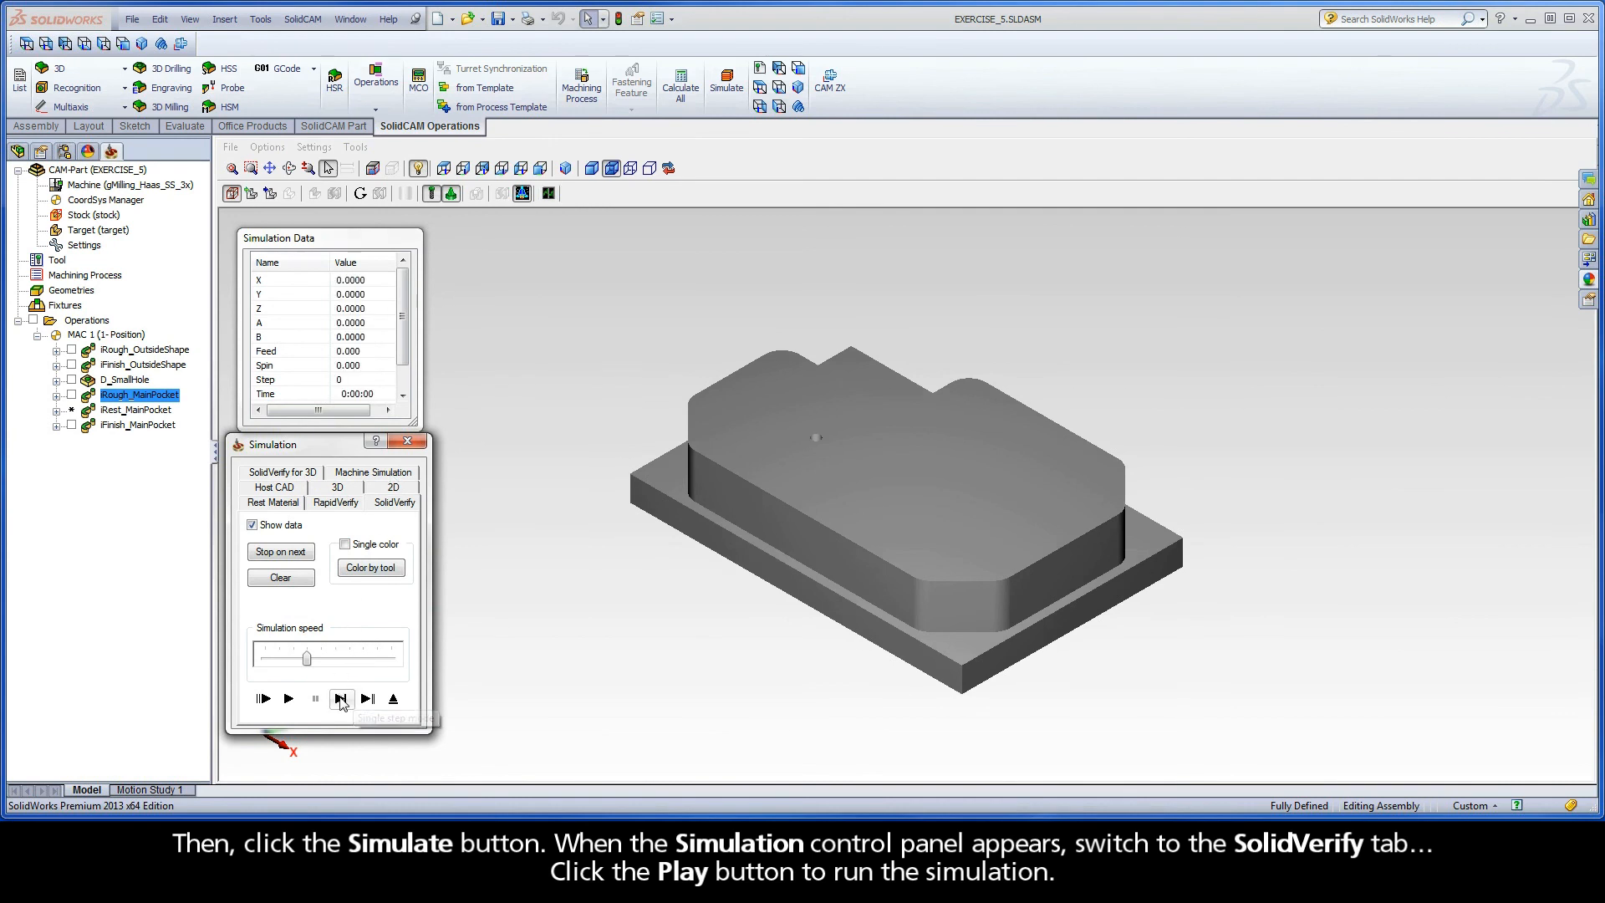
left_click(341, 700)
left_click(341, 701)
left_click(341, 700)
left_click(341, 701)
left_click(341, 700)
left_click(341, 698)
left_click(341, 699)
left_click(341, 699)
left_click(341, 698)
left_click(341, 699)
left_click(341, 699)
left_click(341, 699)
left_click(341, 699)
left_click(341, 699)
left_click(341, 699)
left_click(341, 699)
left_click(341, 700)
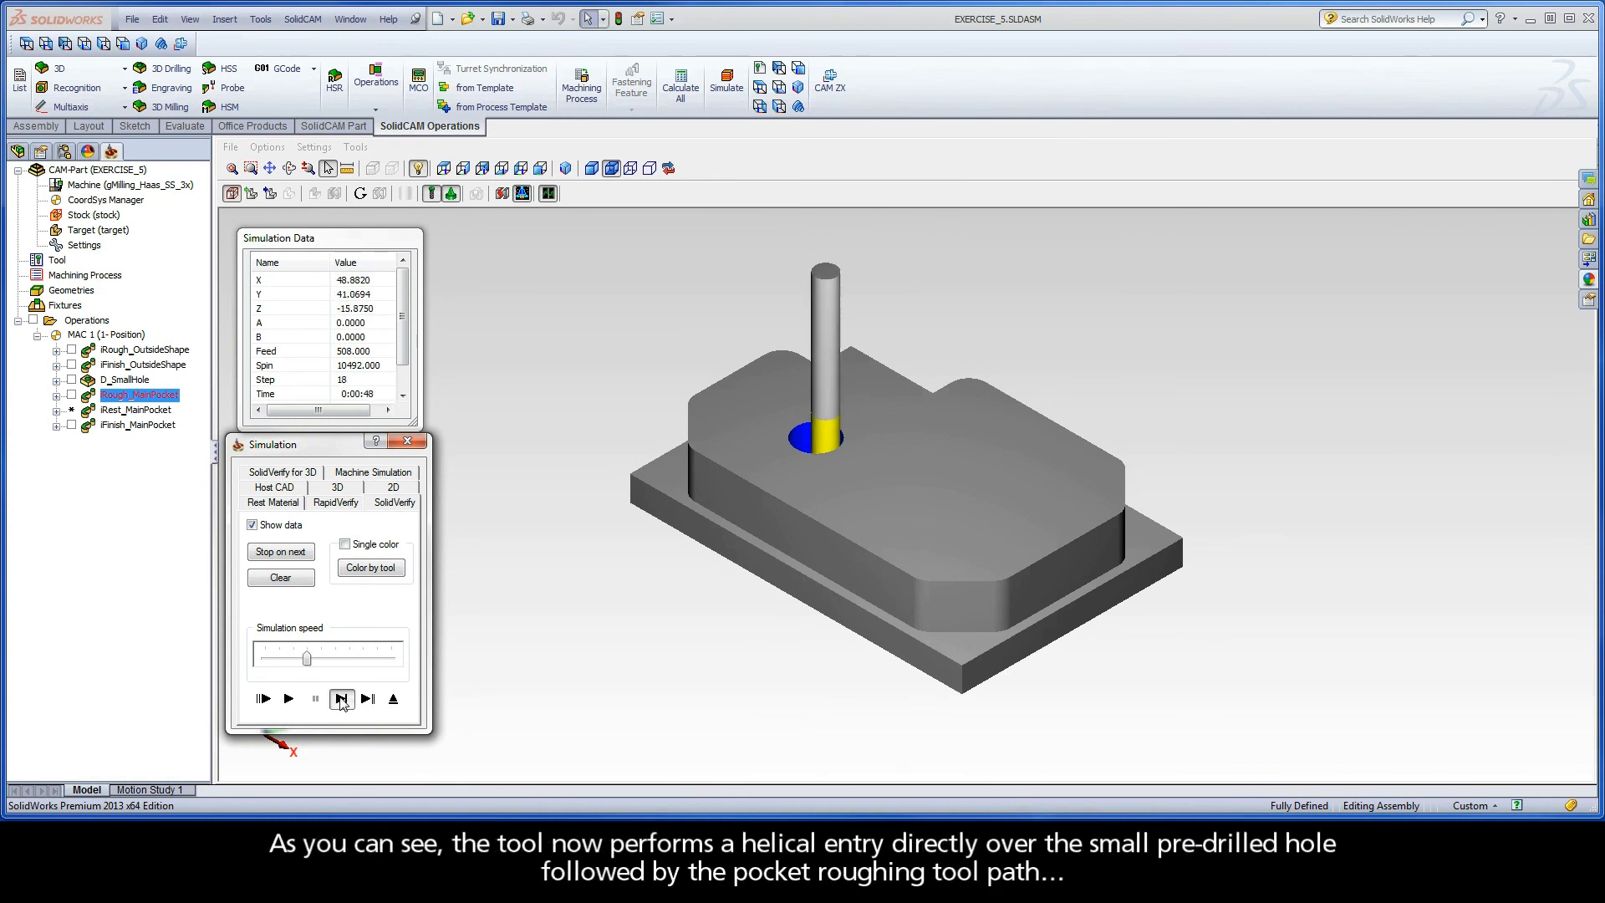
left_click(289, 699)
left_click_drag(307, 659, 395, 662)
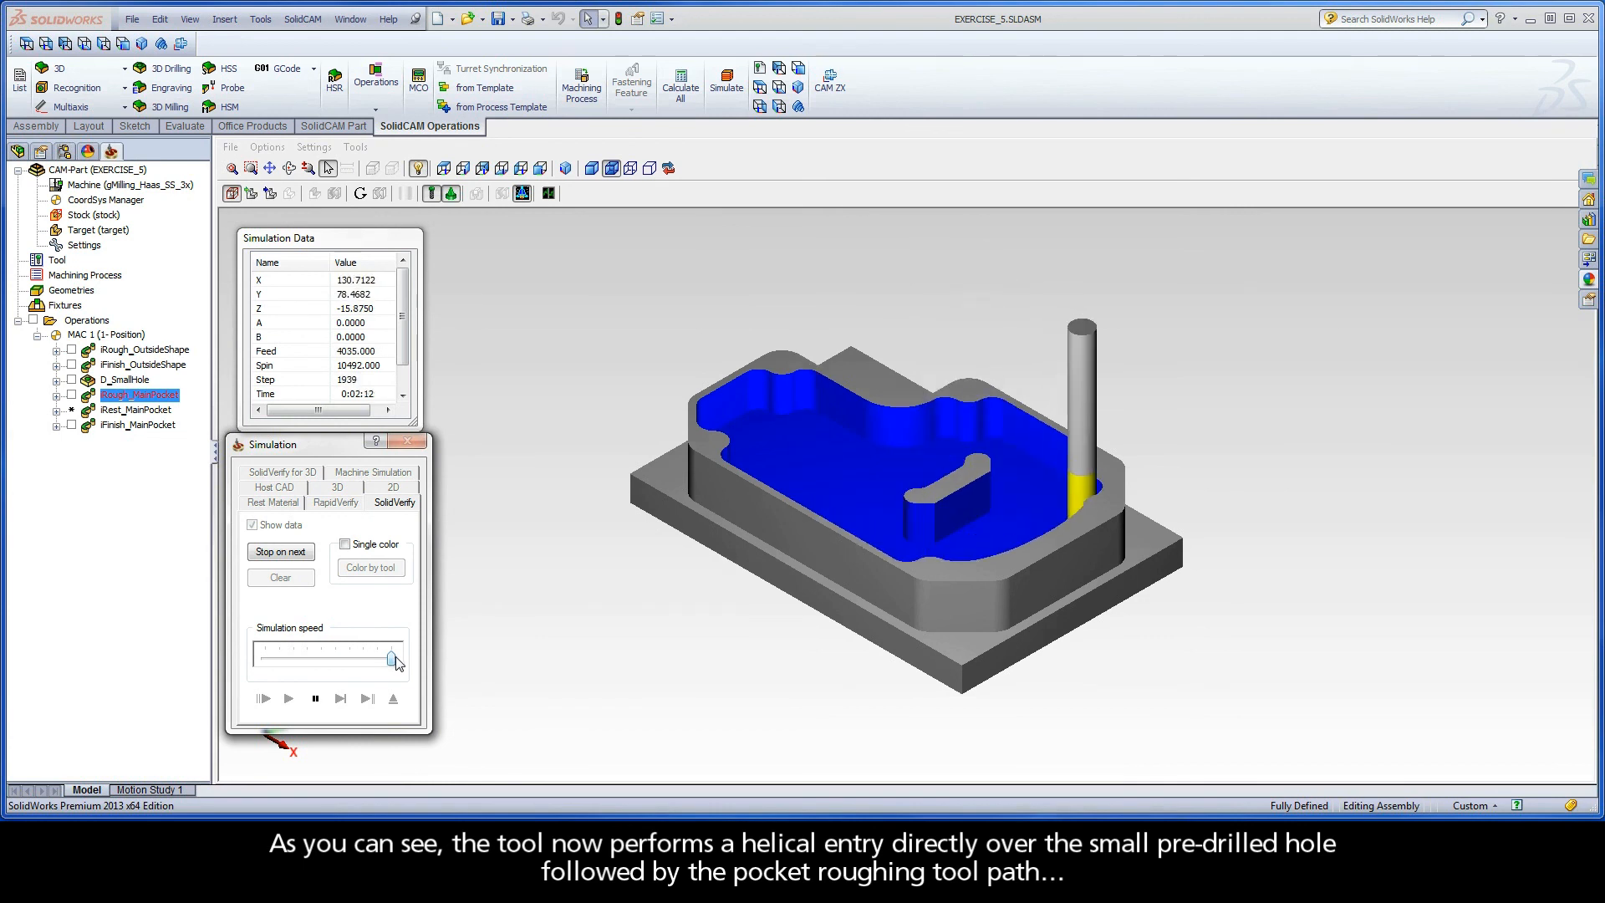
Play the iRough_MainPocket tool path as a wireframe in Host CAD simulation at medium speed, and exit the simulation and operation dialogs
left_click(283, 487)
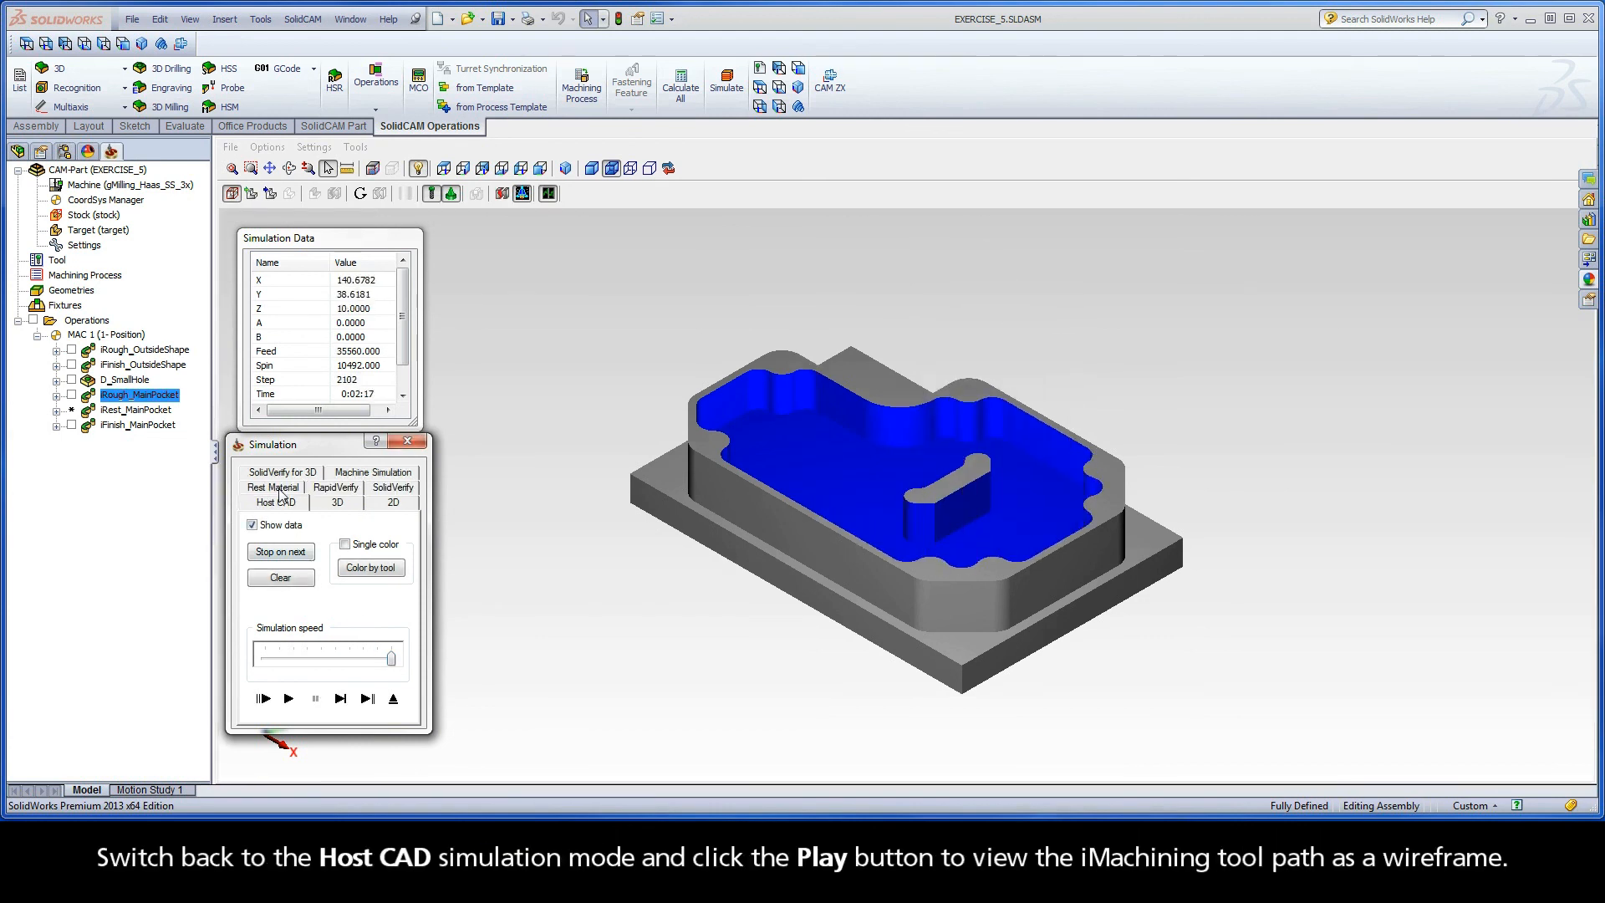
left_click_drag(391, 659, 307, 660)
left_click(288, 699)
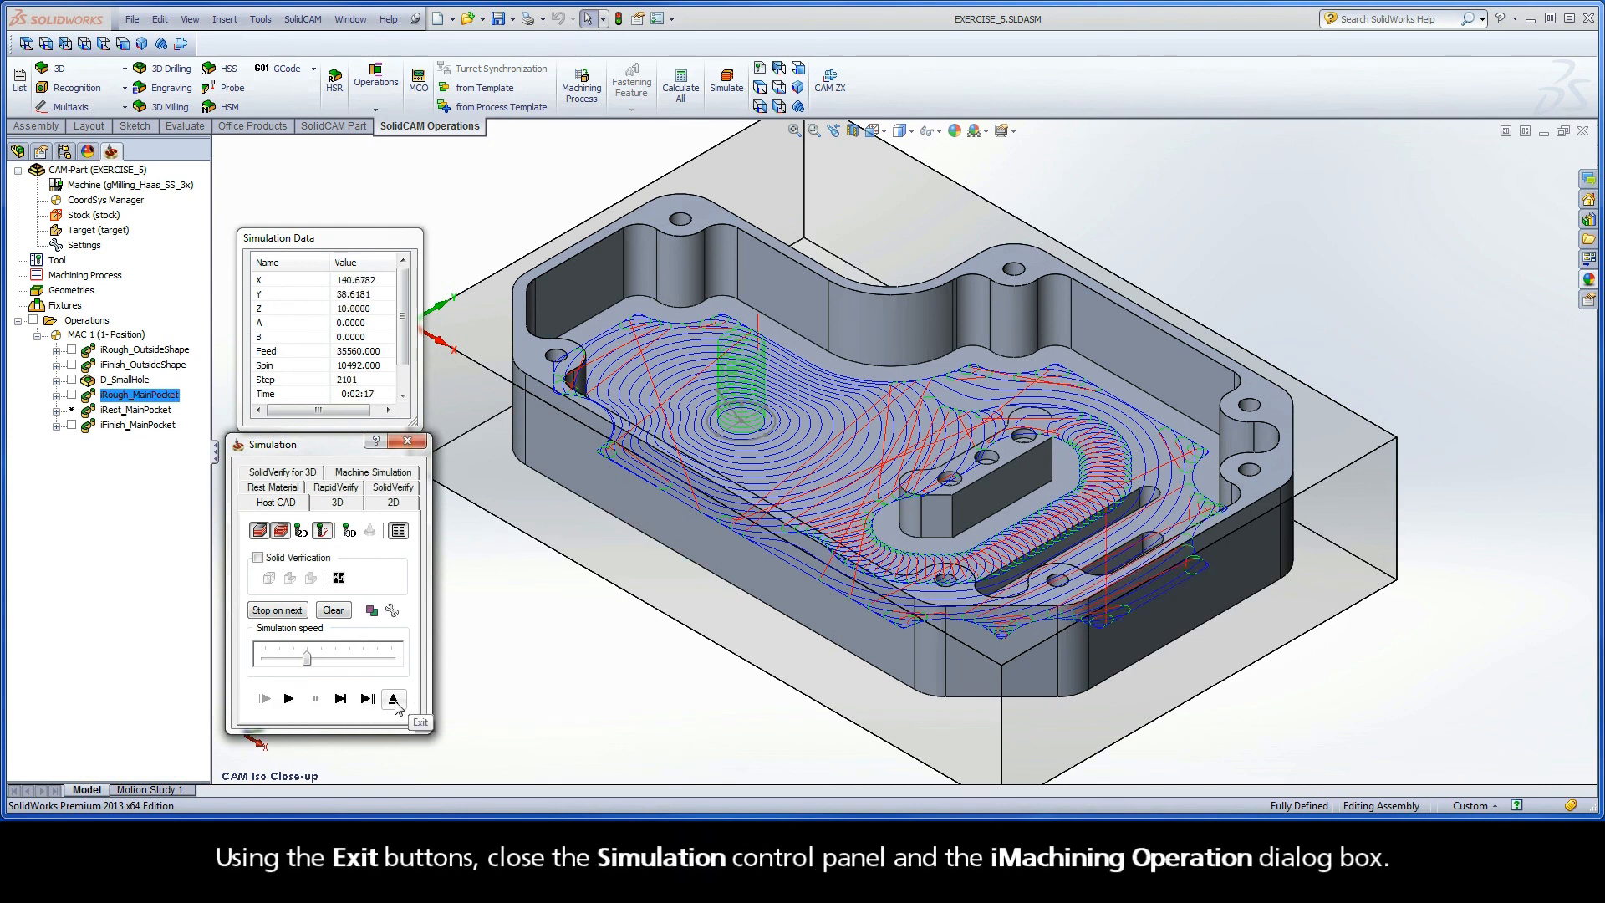
left_click(368, 700)
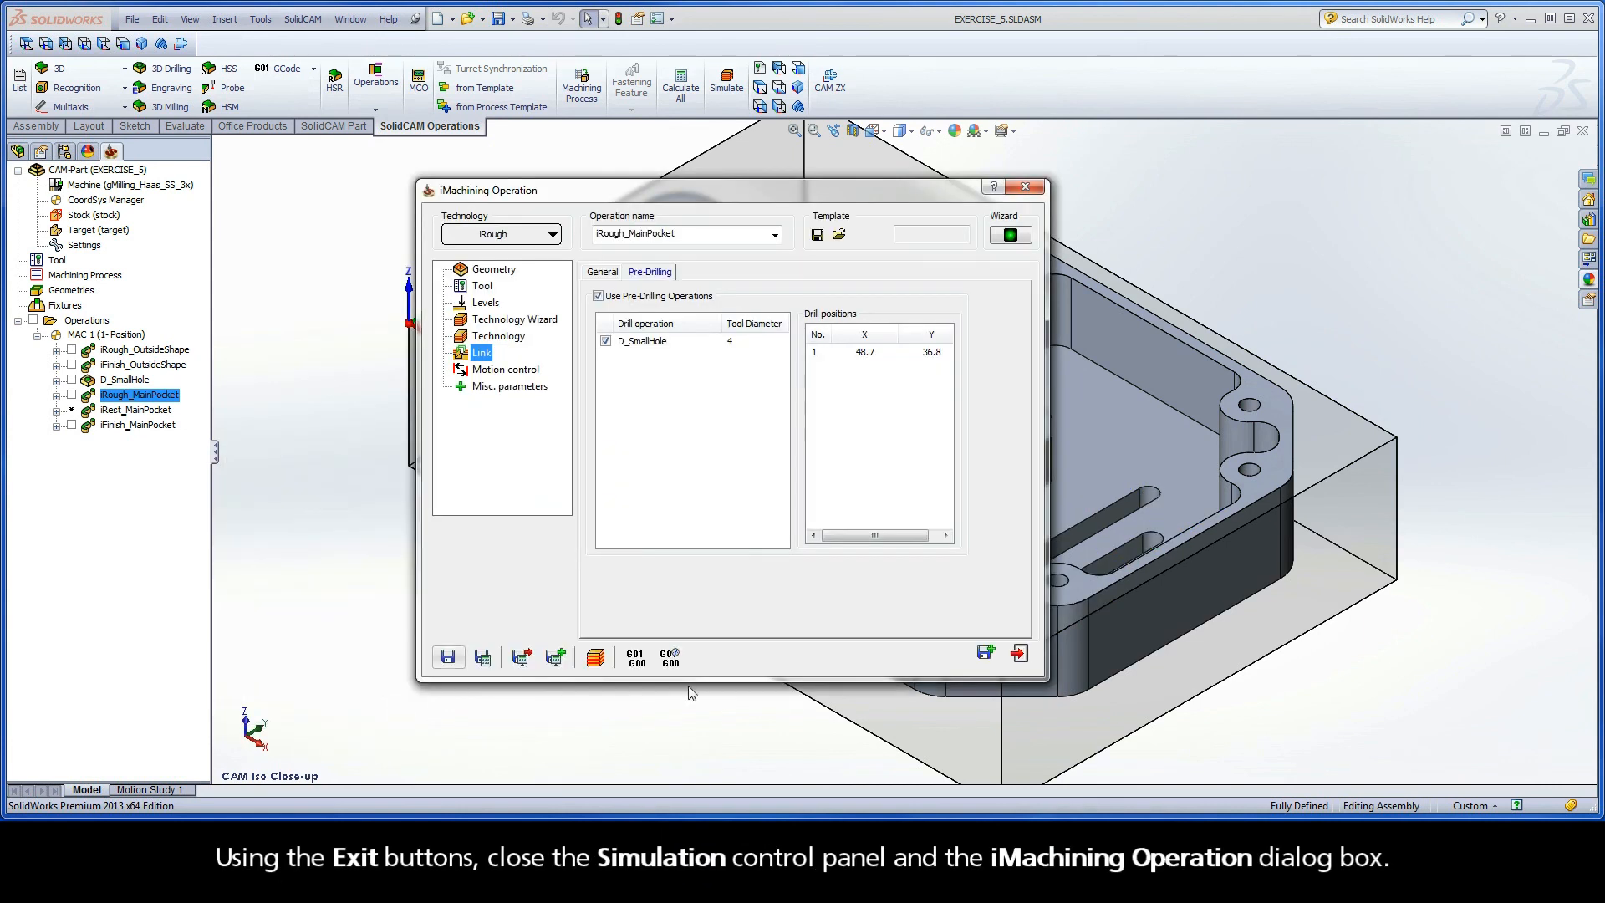
left_click(1020, 654)
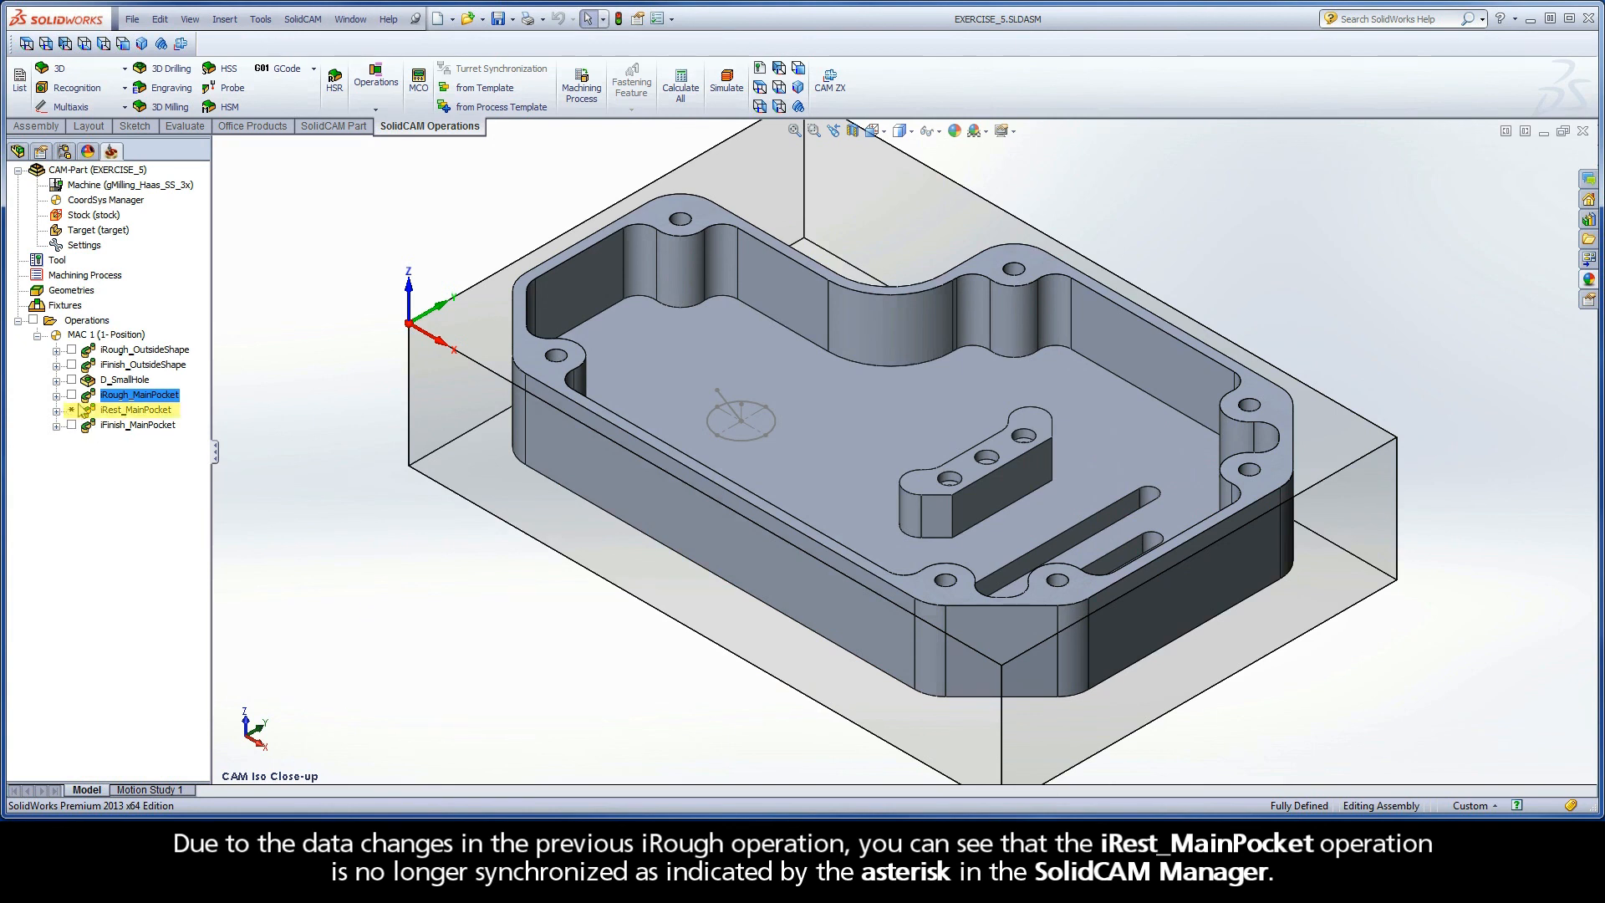
Recalculate the out-of-sync iRest_MainPocket operation
right_click(129, 417)
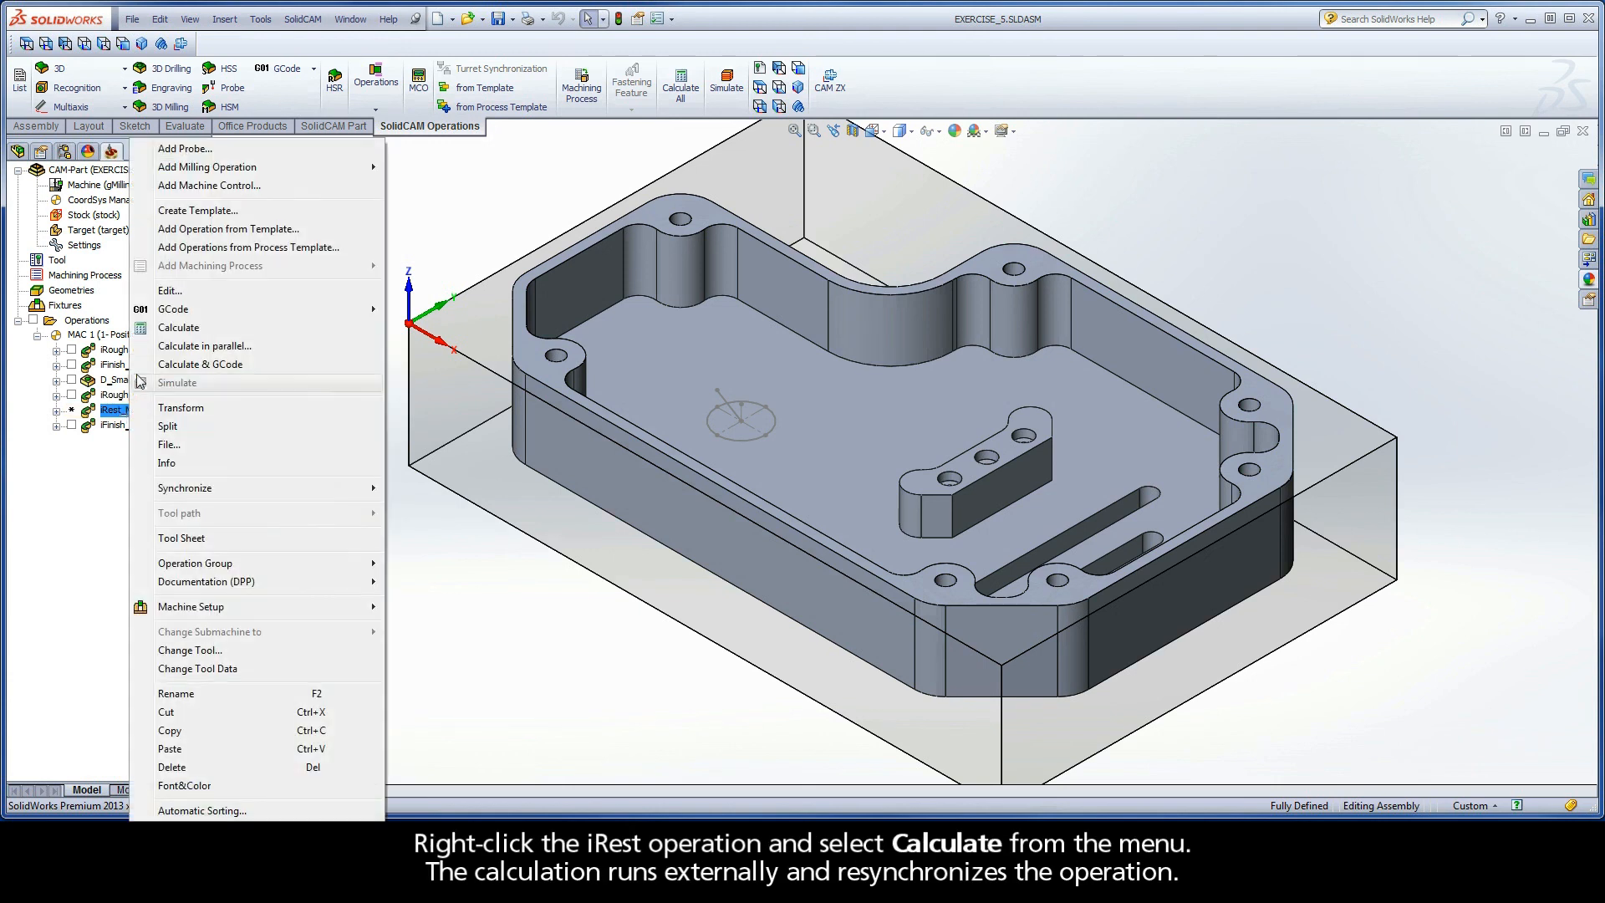
left_click(206, 334)
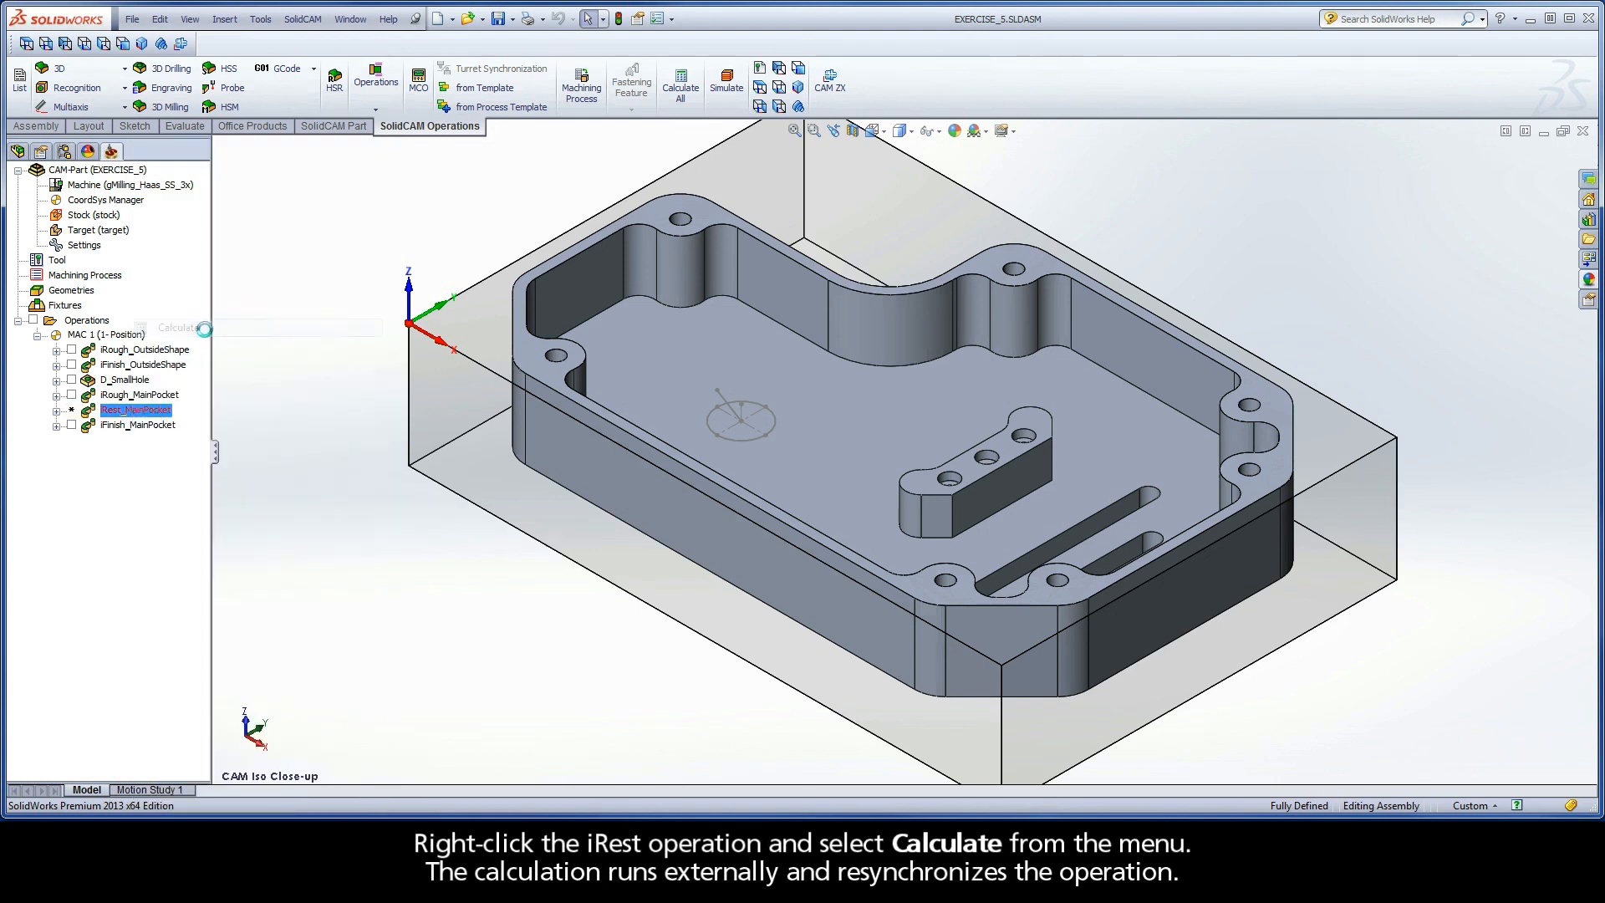